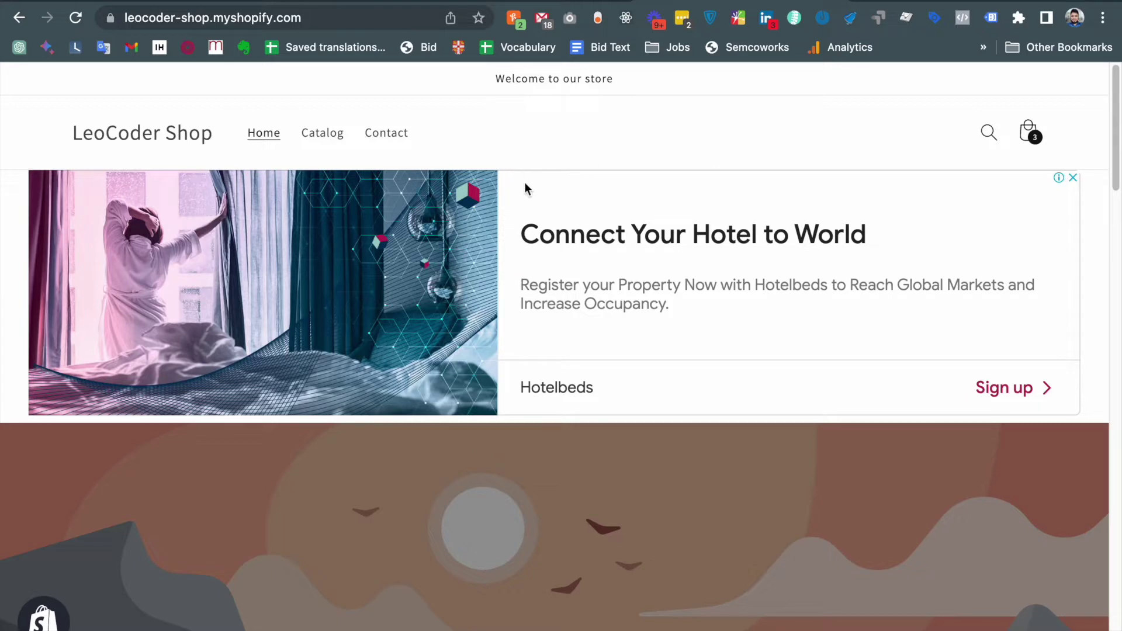
Look over the ad banner on the LeoCoder Shop home page and the AdSense click code in script.js on GitHub
{"action": "scroll", "coordinate": [531, 268], "scroll_direction": "down", "scroll_amount": 15}
{"action": "scroll", "coordinate": [534, 268], "scroll_direction": "up", "scroll_amount": 15}
{"action": "scroll", "coordinate": [652, 447], "scroll_direction": "down", "scroll_amount": 2}
{"action": "scroll", "coordinate": [652, 446], "scroll_direction": "up", "scroll_amount": 2}
{"action": "left_click", "coordinate": [309, 3]}
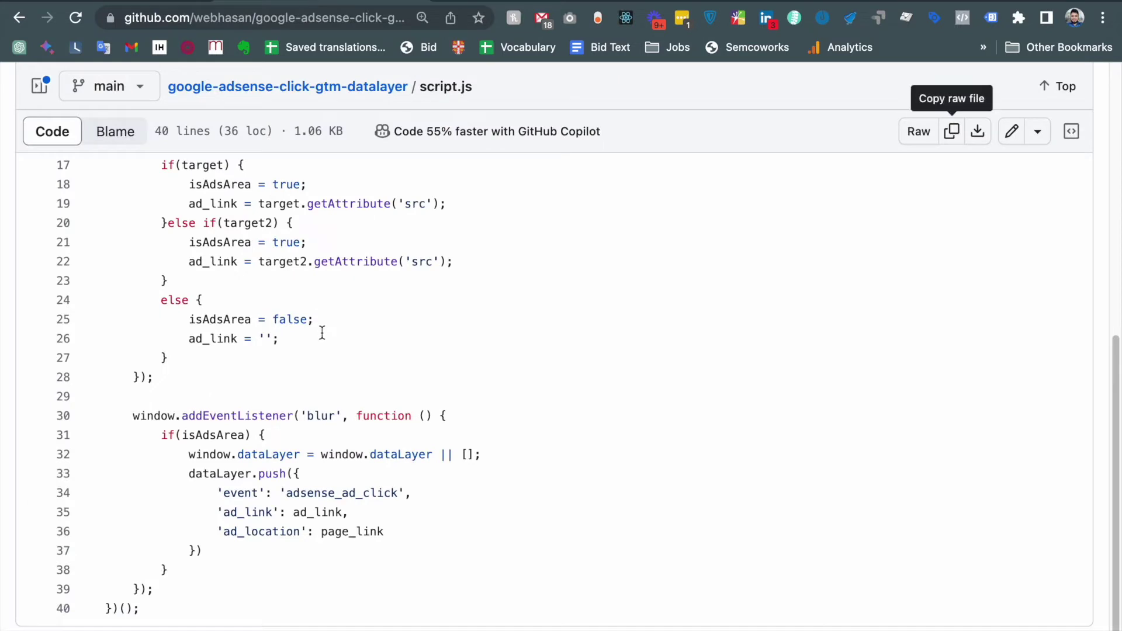
{"action": "scroll", "coordinate": [322, 332], "scroll_direction": "up", "scroll_amount": 3}
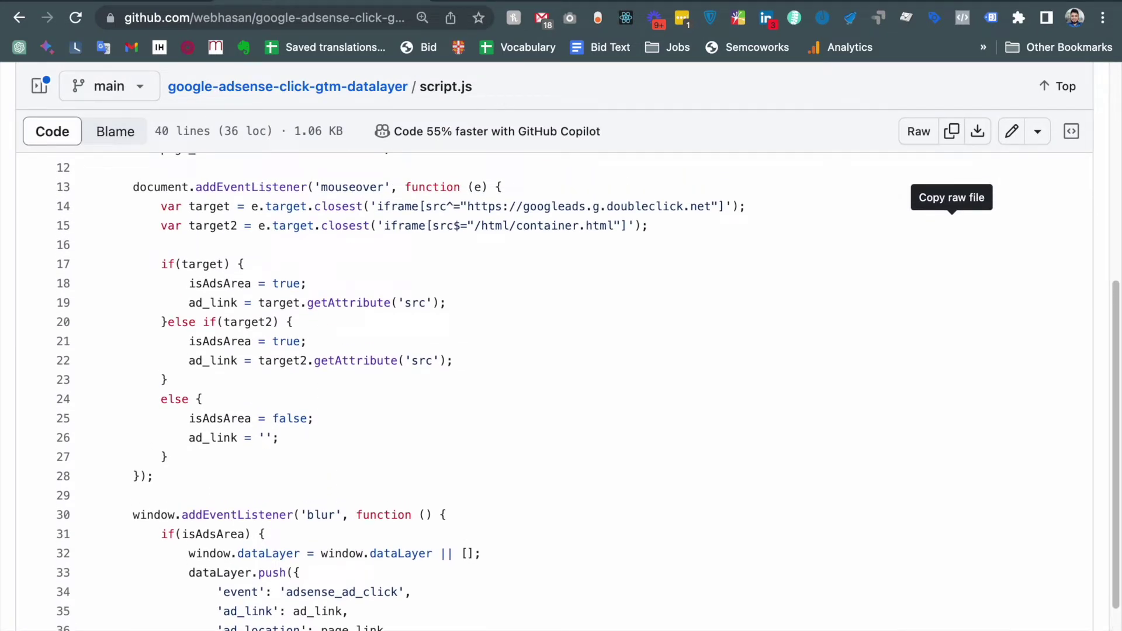
{"action": "left_click", "coordinate": [526, 3]}
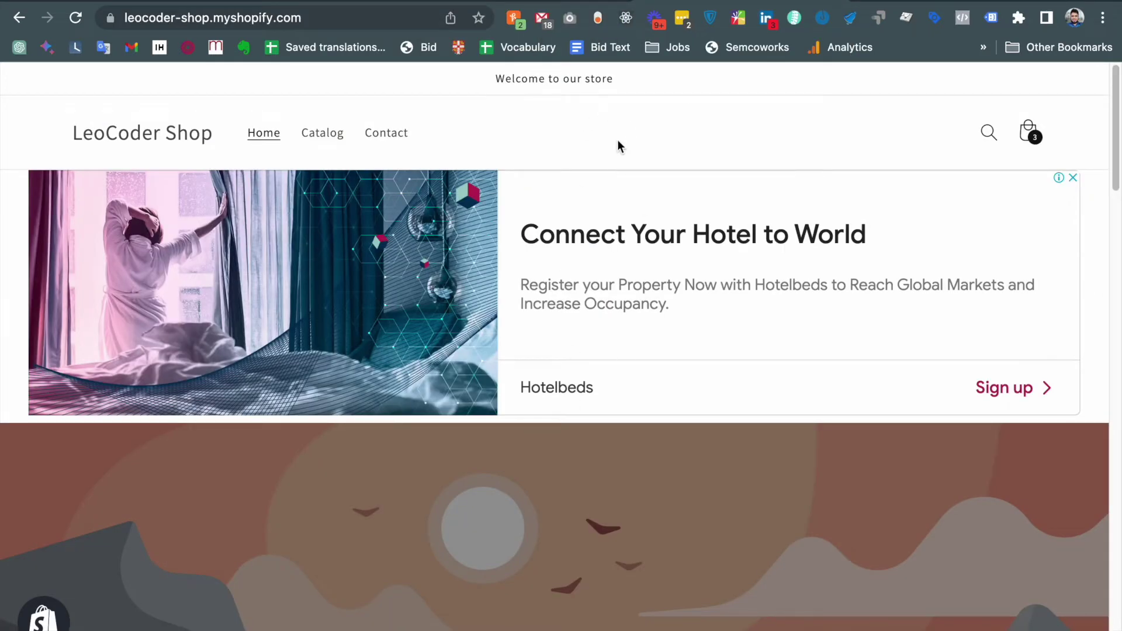
Switch to Tag Manager, open the Shopify Demo container's tags, and copy the raw script.js from GitHub
{"action": "left_click", "coordinate": [544, 3]}
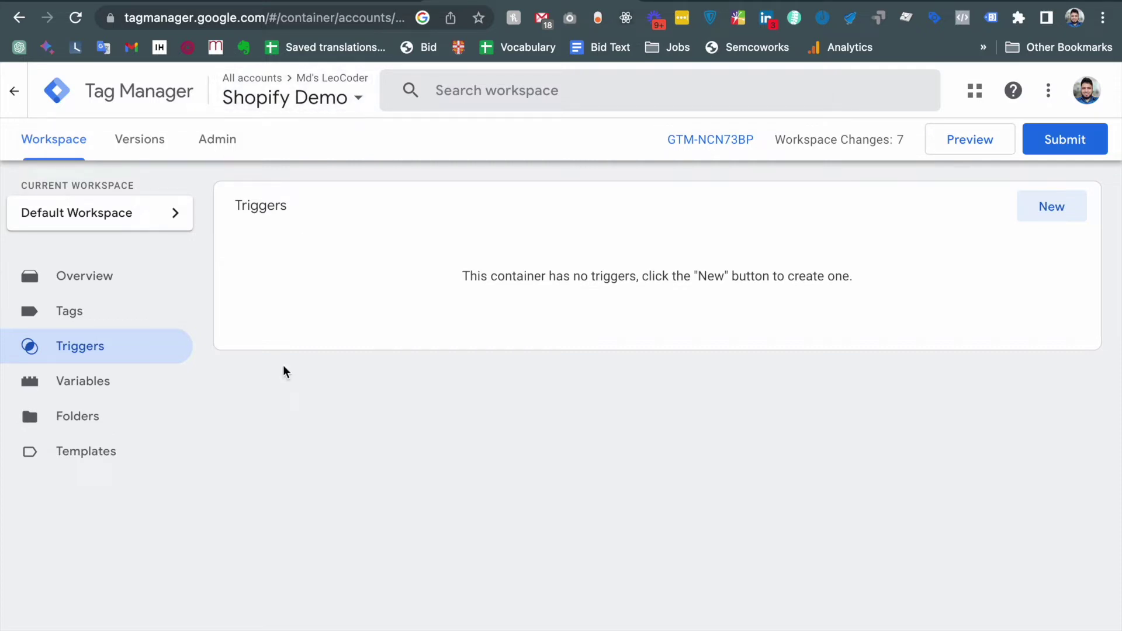
{"action": "left_click", "coordinate": [73, 316]}
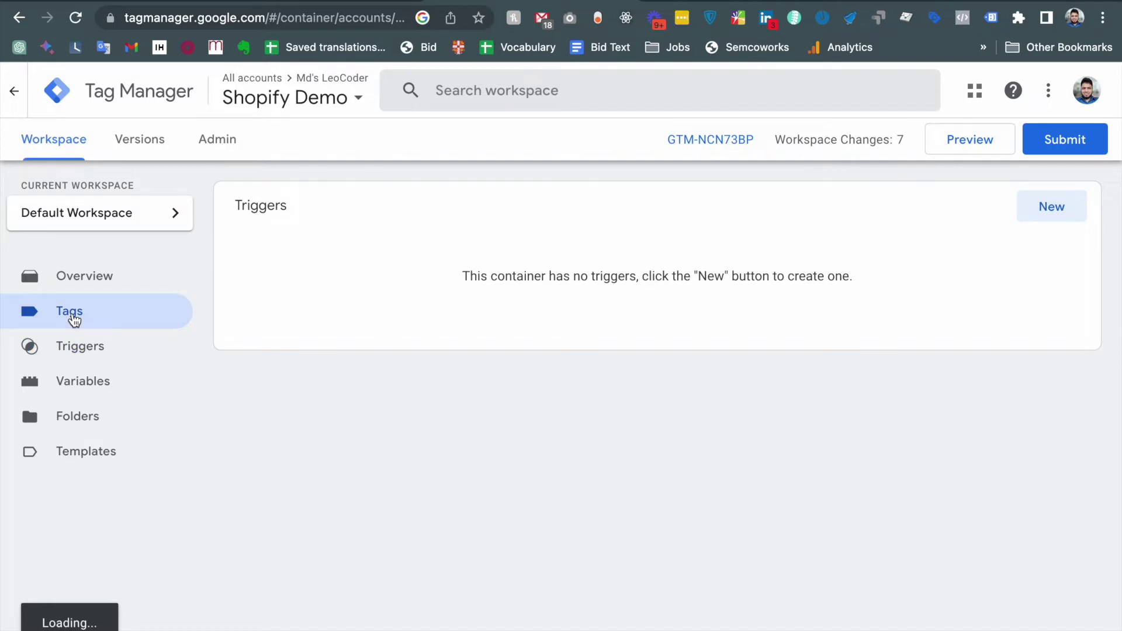
{"action": "left_click", "coordinate": [260, 7]}
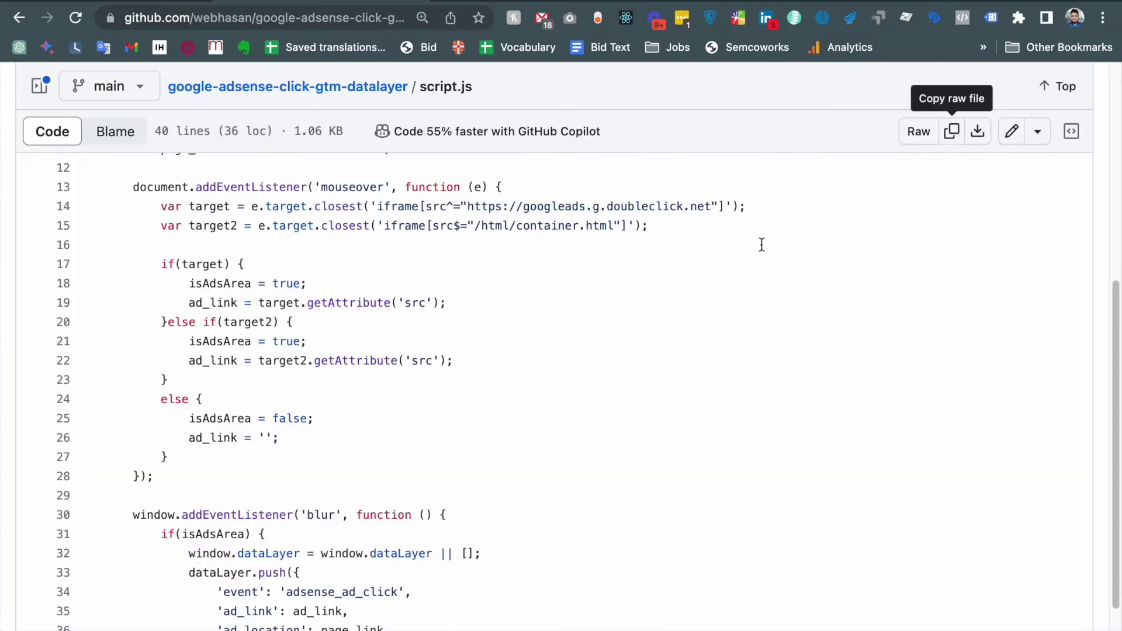
{"action": "left_click", "coordinate": [951, 132]}
{"action": "key", "text": "ctrl+shift+Tab"}
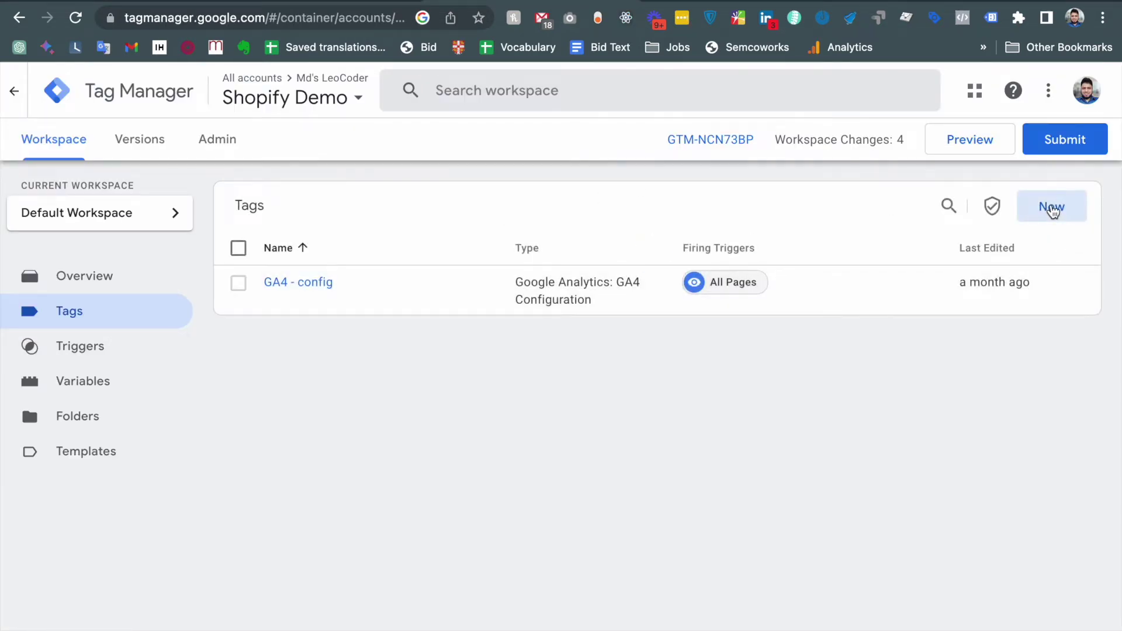
Create a new tag named "JS - DataLayer" with the Custom HTML tag type
{"action": "left_click", "coordinate": [1052, 212]}
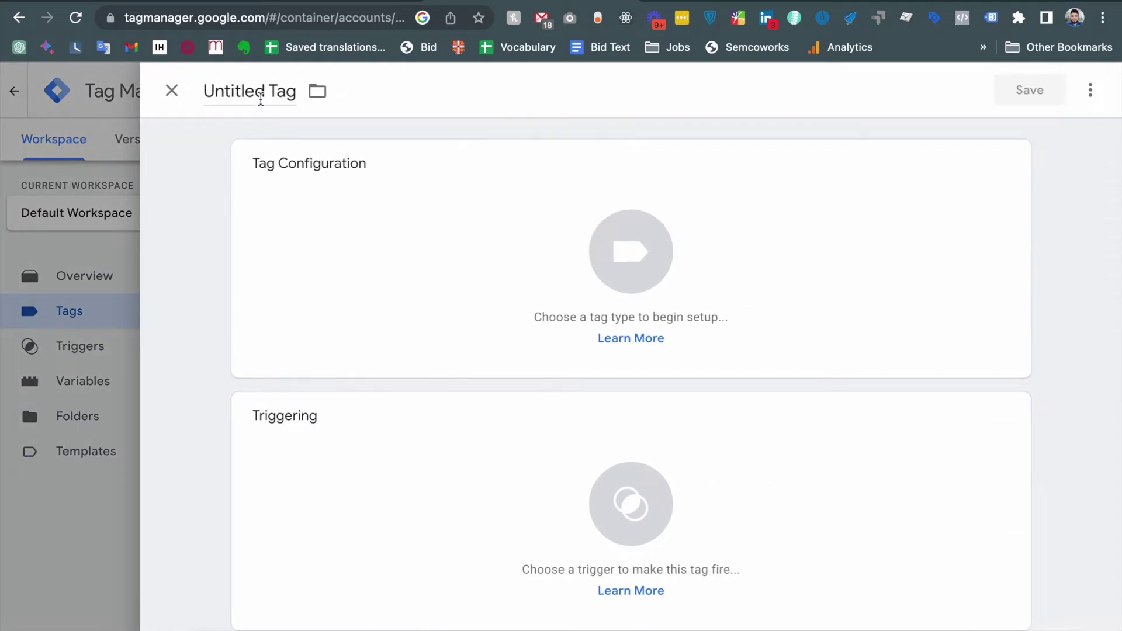
{"action": "left_click", "coordinate": [257, 96]}
{"action": "type", "text": "JS"}
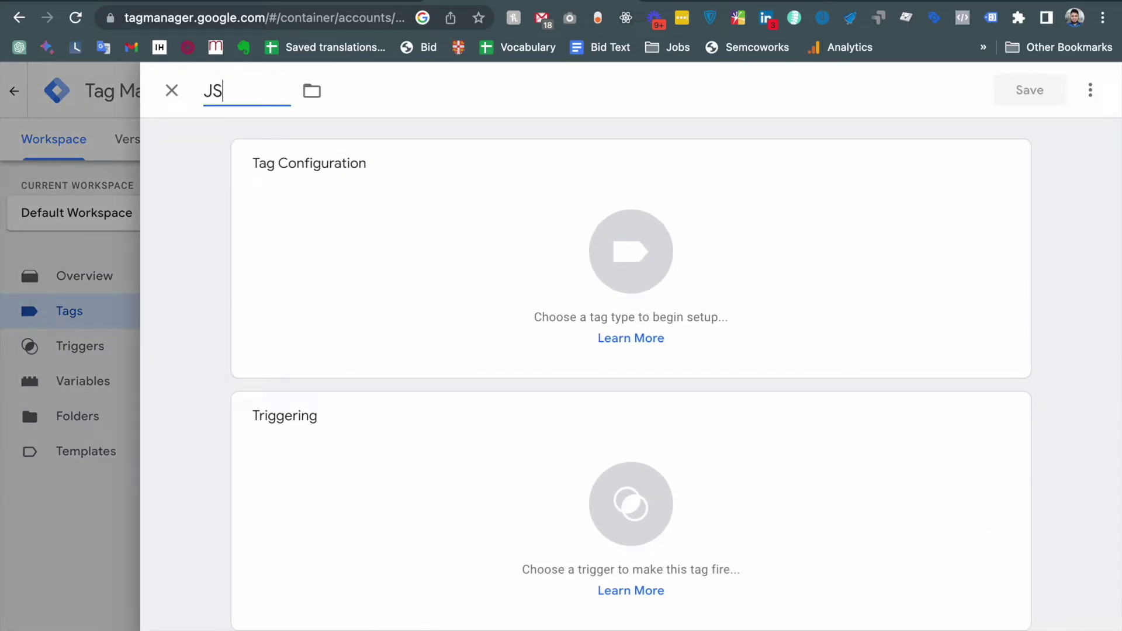
{"action": "type", "text": " - DataLayer"}
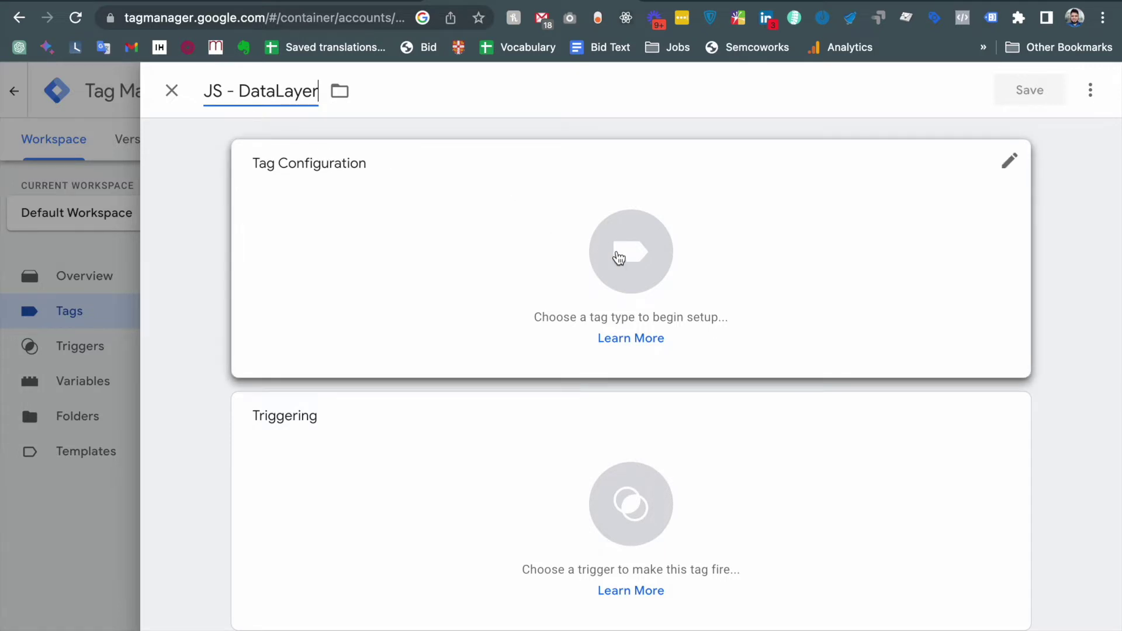
{"action": "left_click", "coordinate": [614, 251]}
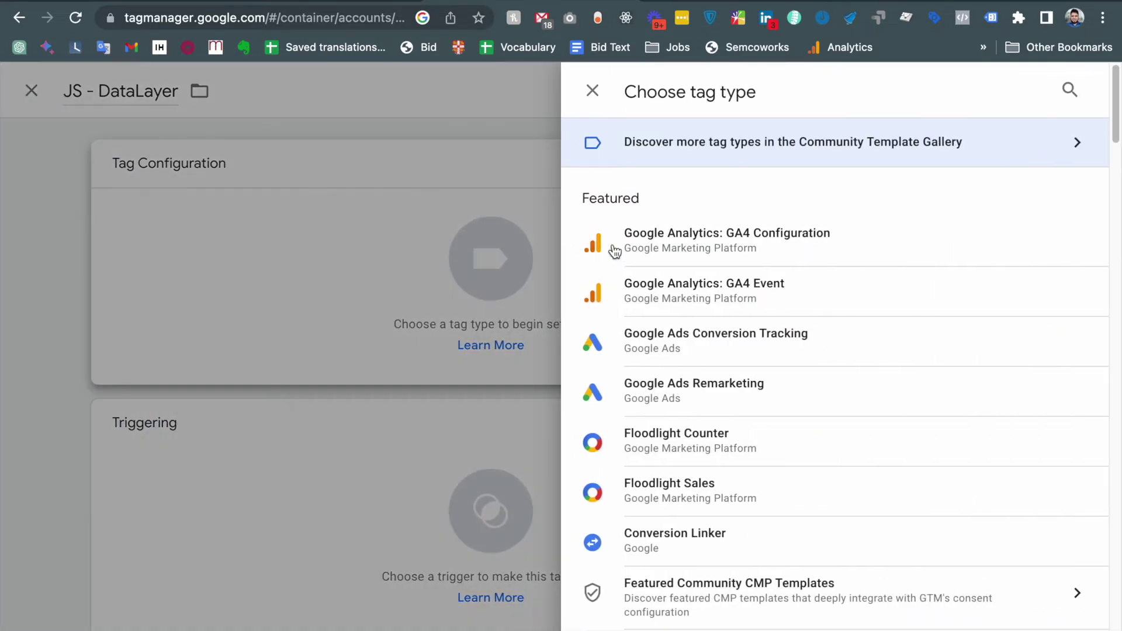
{"action": "left_click", "coordinate": [1077, 90]}
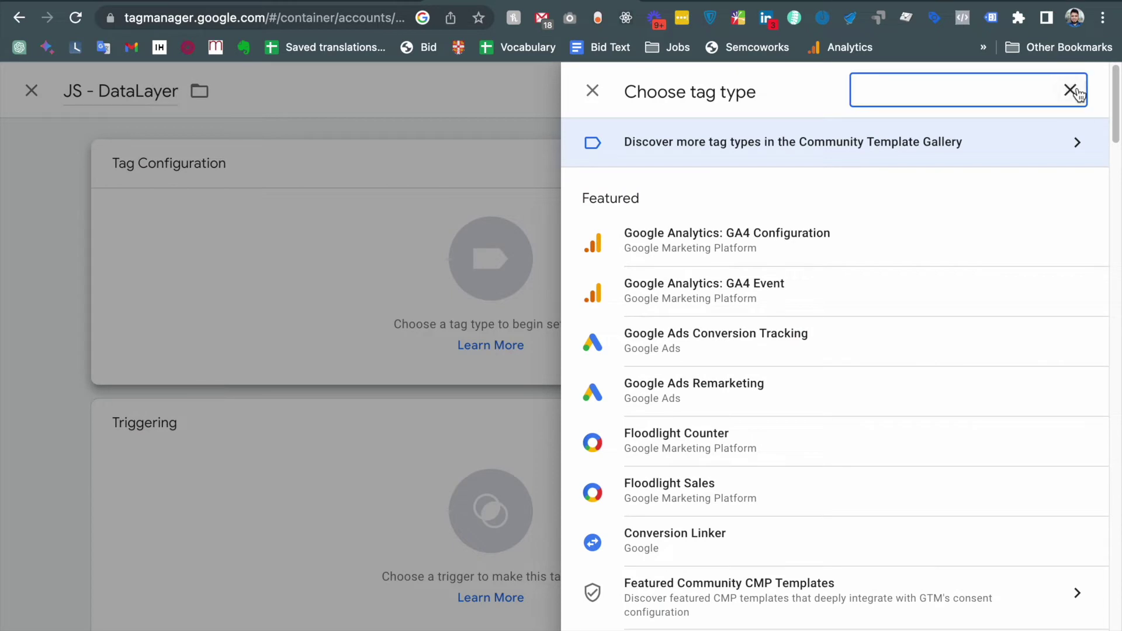
{"action": "type", "text": "htm"}
{"action": "left_click", "coordinate": [651, 290]}
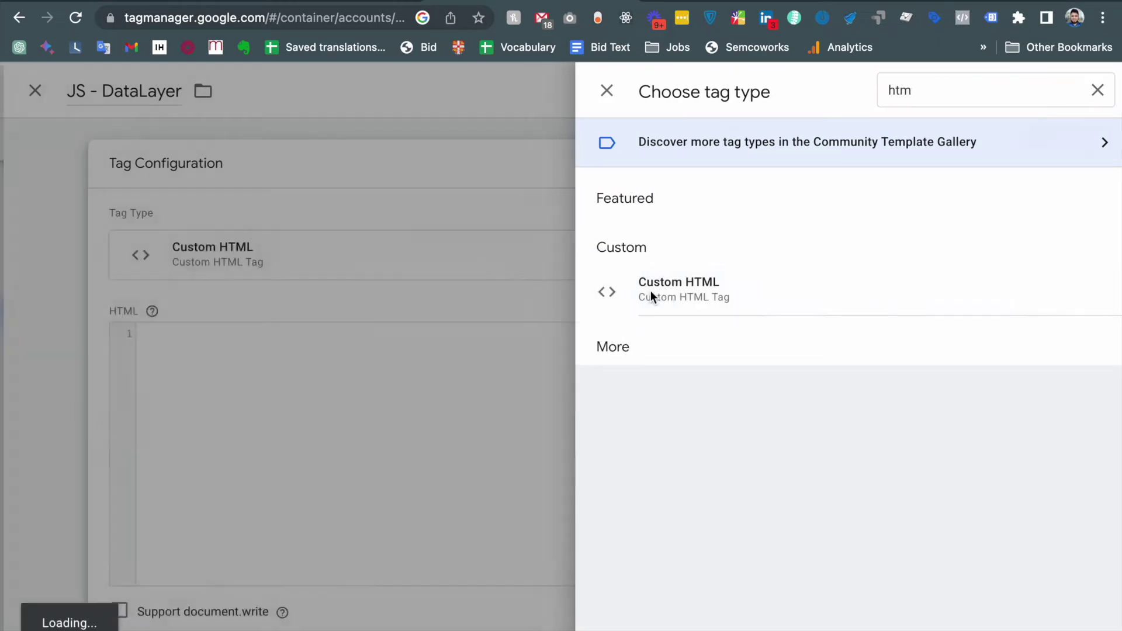
Enter an opening and a closing script tag in the tag's HTML code, leaving an empty line between them
{"action": "left_click", "coordinate": [413, 356]}
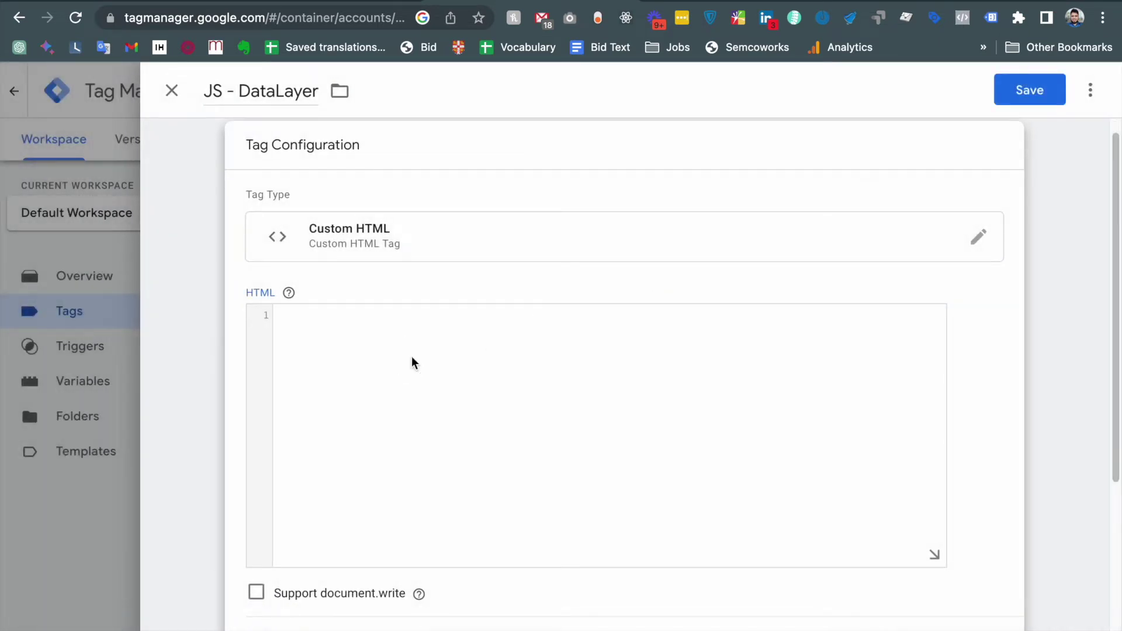
{"action": "type", "text": "<"}
{"action": "left_click_drag", "start_coordinate": [308, 316], "coordinate": [271, 315]}
{"action": "key", "text": "BackSpace"}
{"action": "type", "text": "</script>    </script>"}
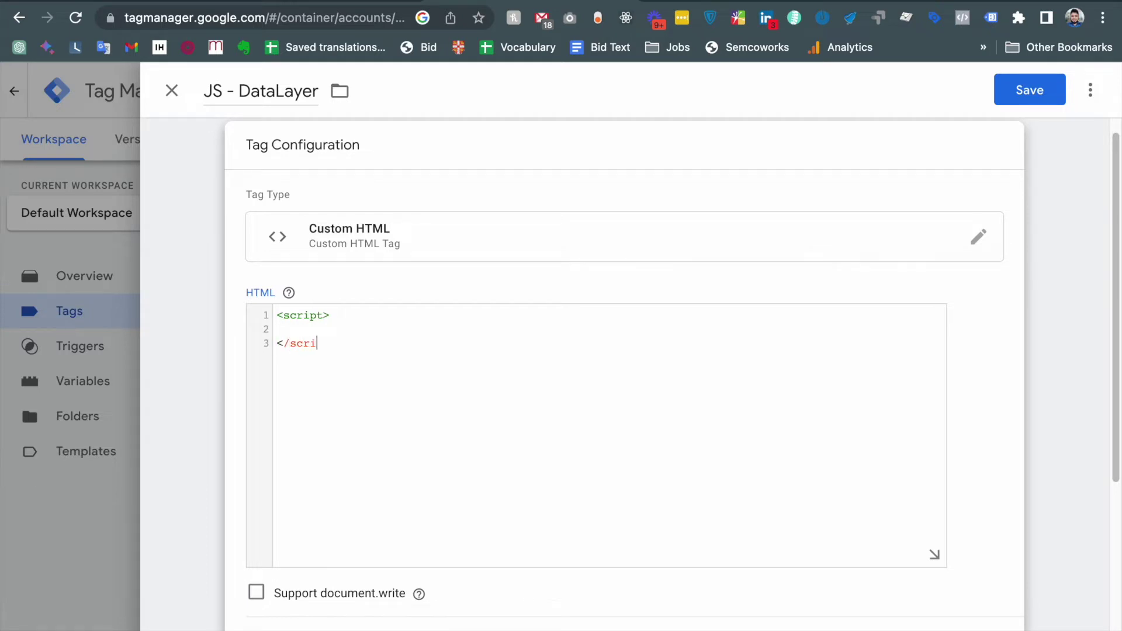
{"action": "left_click", "coordinate": [290, 329]}
Copy the raw script.js from GitHub and paste it between the script tags of the JS - DataLayer tag
{"action": "key", "text": "ctrl+Tab"}
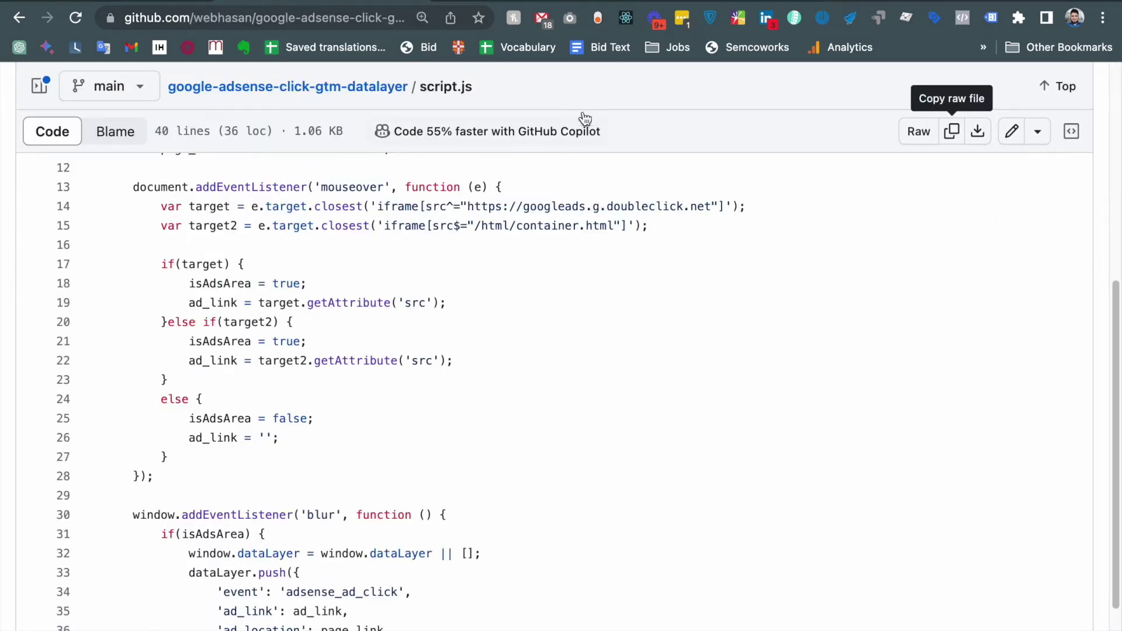
{"action": "left_click", "coordinate": [951, 131]}
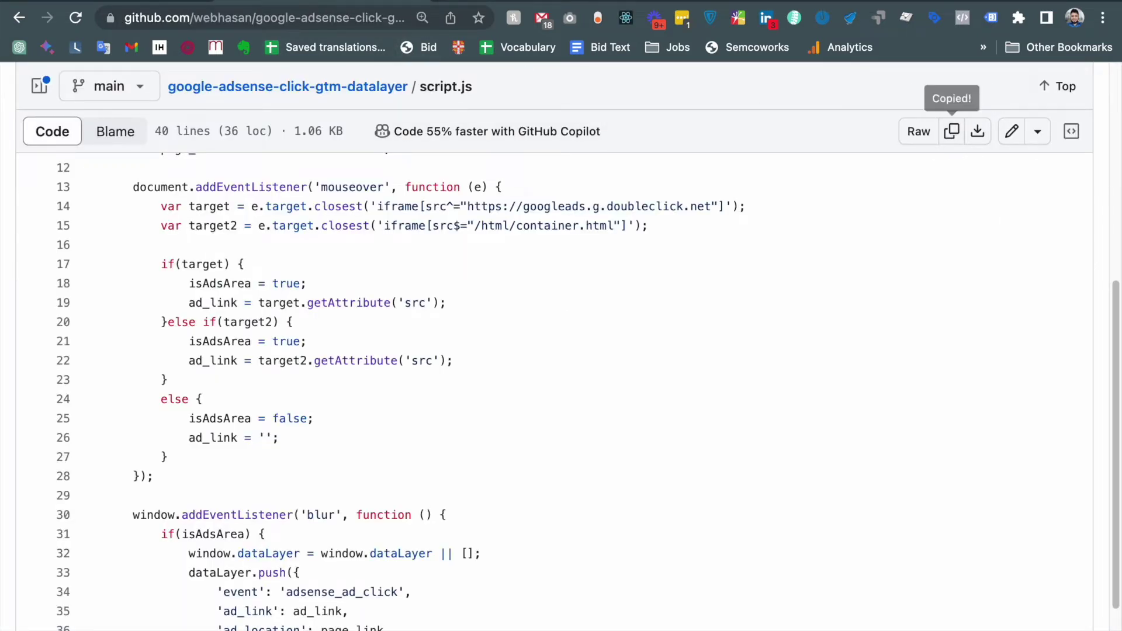
{"action": "key", "text": "ctrl+shift+Tab"}
{"action": "key", "text": "ctrl+v"}
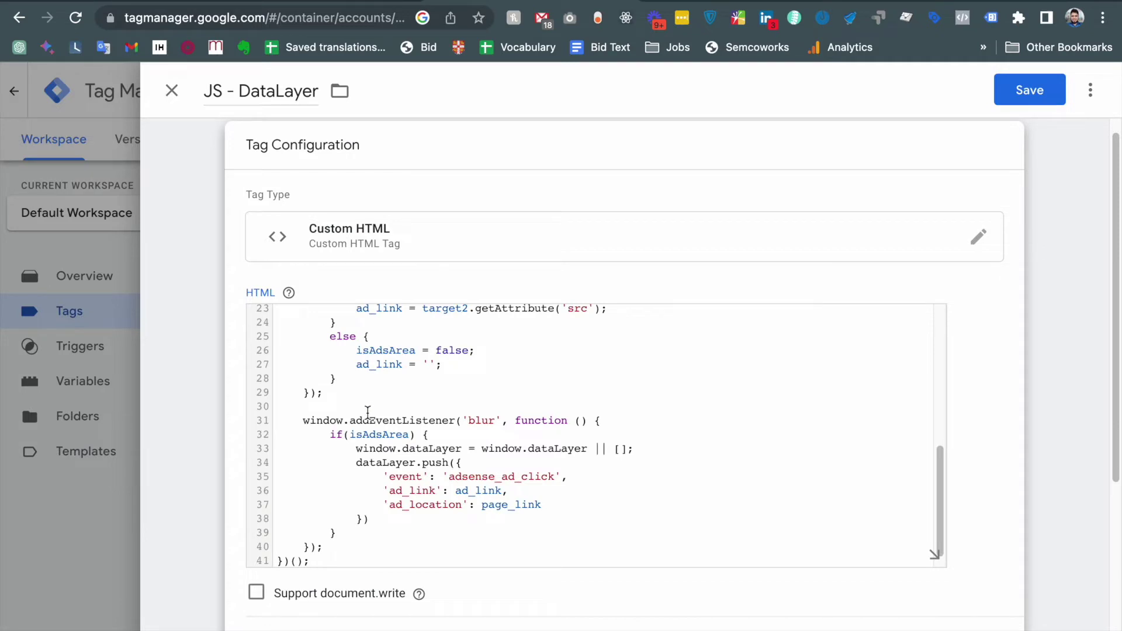
{"action": "scroll", "coordinate": [367, 414], "scroll_direction": "down", "scroll_amount": 1}
{"action": "scroll", "coordinate": [367, 414], "scroll_direction": "up", "scroll_amount": 6}
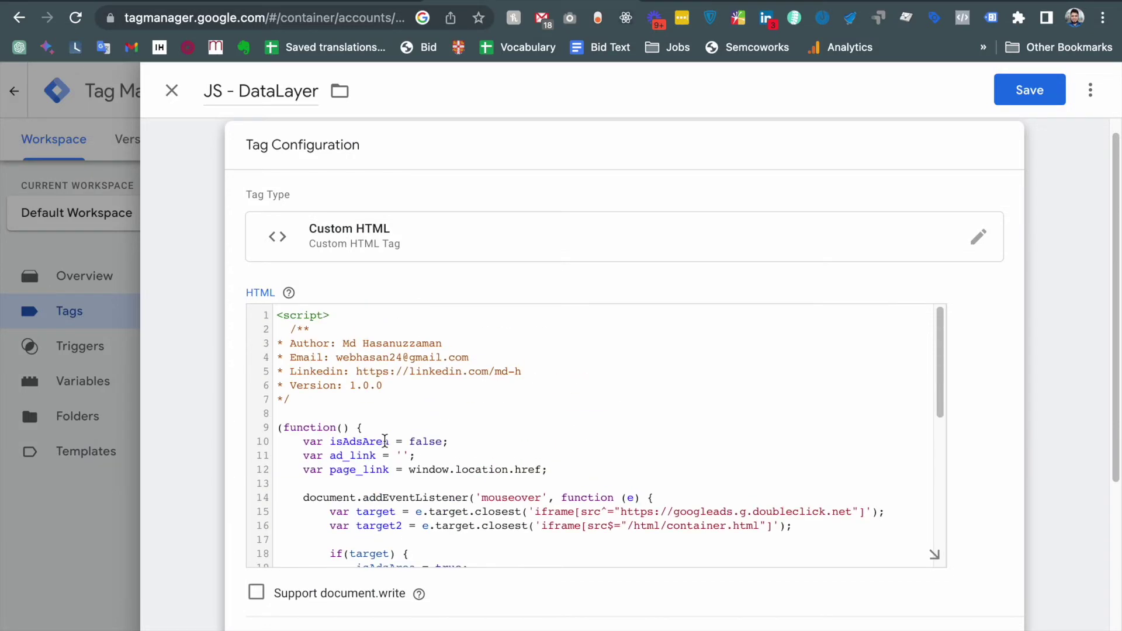
Assign the All Pages trigger to the JS - DataLayer tag and save the tag
{"action": "scroll", "coordinate": [385, 441], "scroll_direction": "down", "scroll_amount": 5}
{"action": "scroll", "coordinate": [195, 395], "scroll_direction": "down", "scroll_amount": 4}
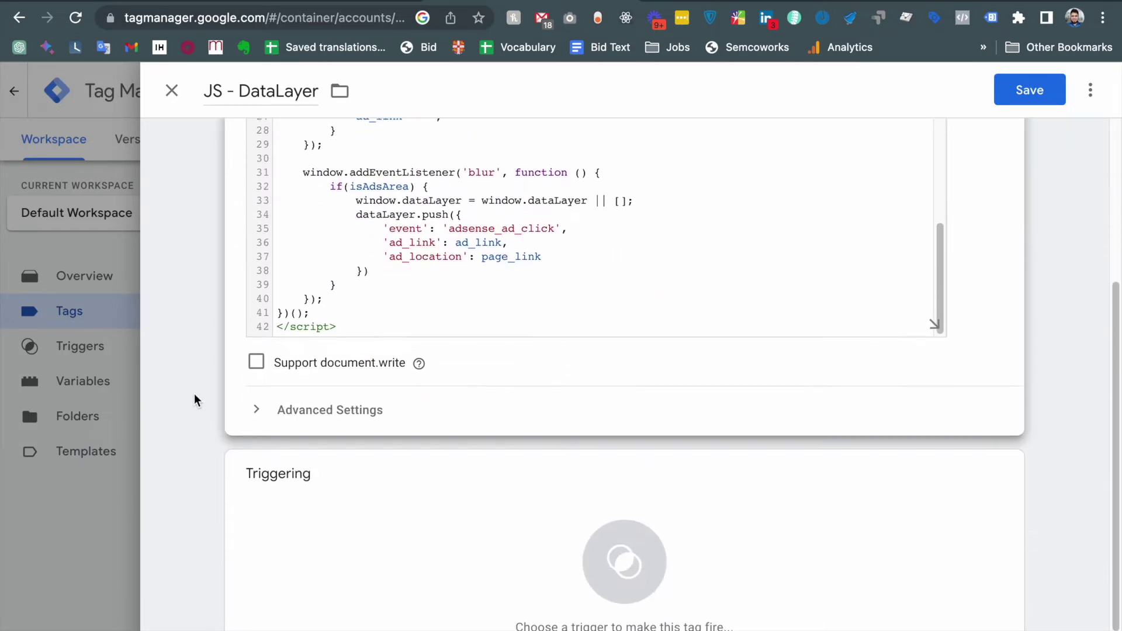
{"action": "left_click", "coordinate": [587, 565]}
{"action": "left_click", "coordinate": [602, 571]}
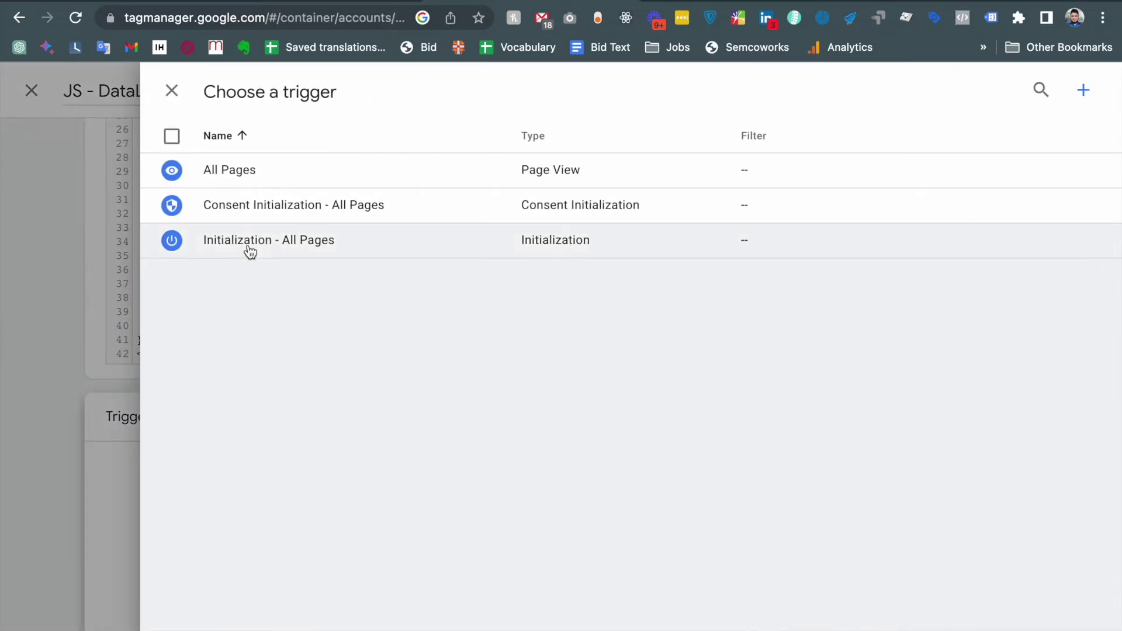
{"action": "left_click", "coordinate": [243, 177]}
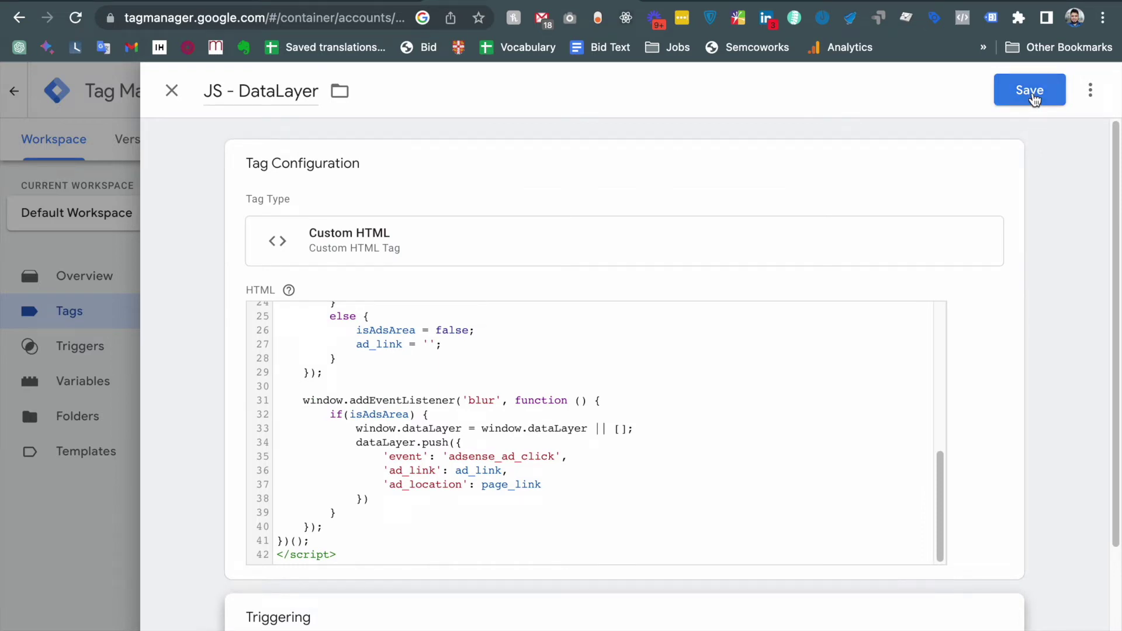
{"action": "left_click", "coordinate": [1031, 93]}
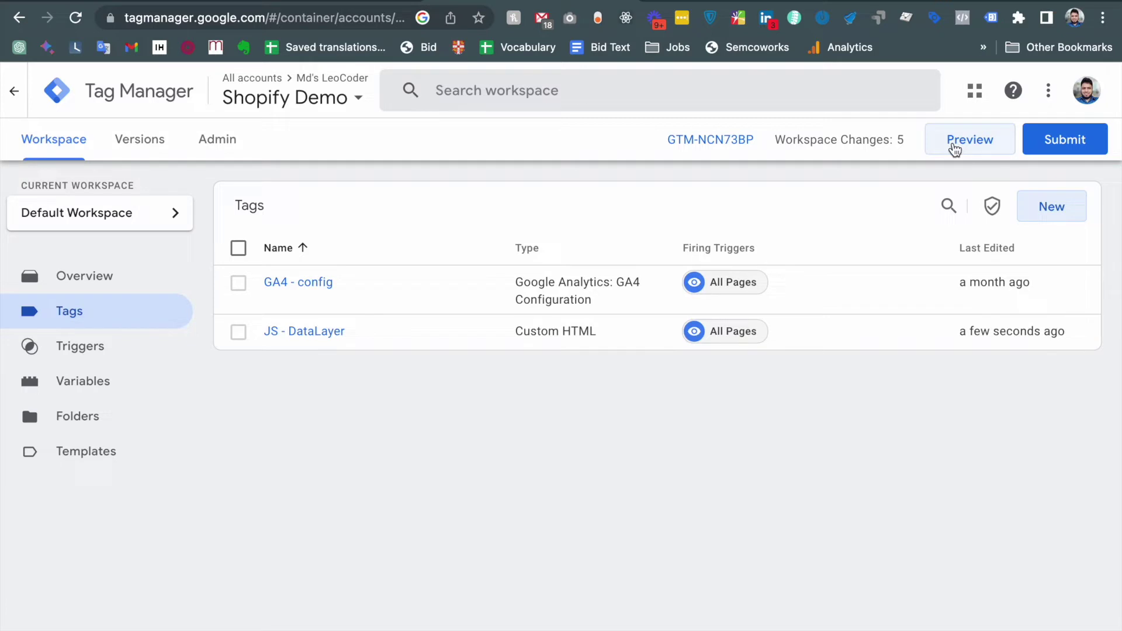
{"action": "left_click", "coordinate": [954, 150]}
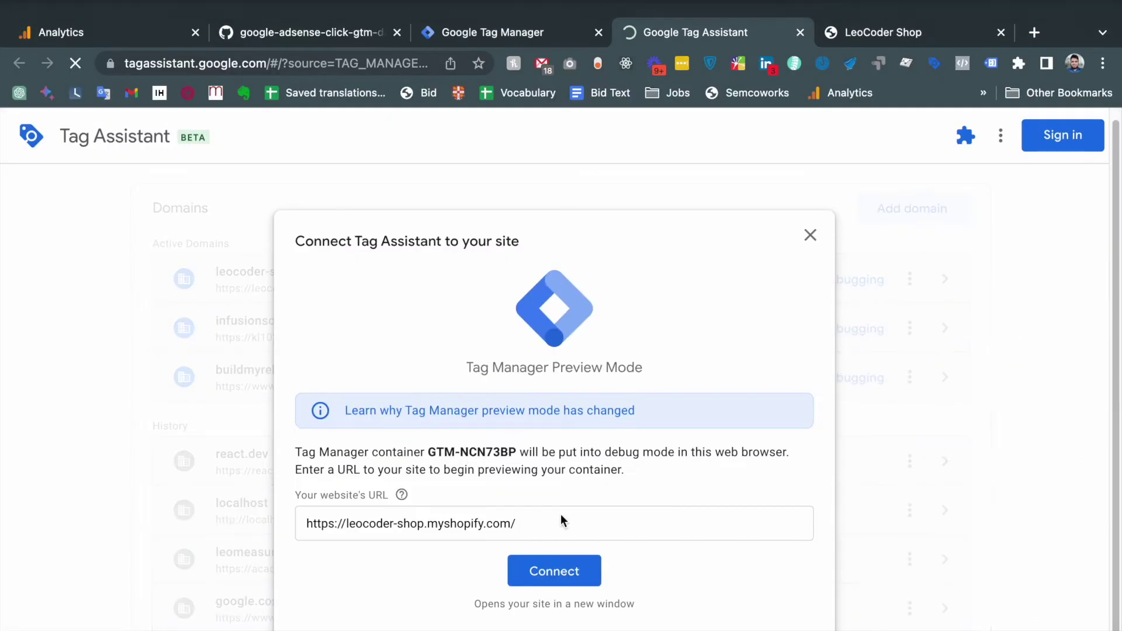
{"action": "left_click", "coordinate": [538, 578]}
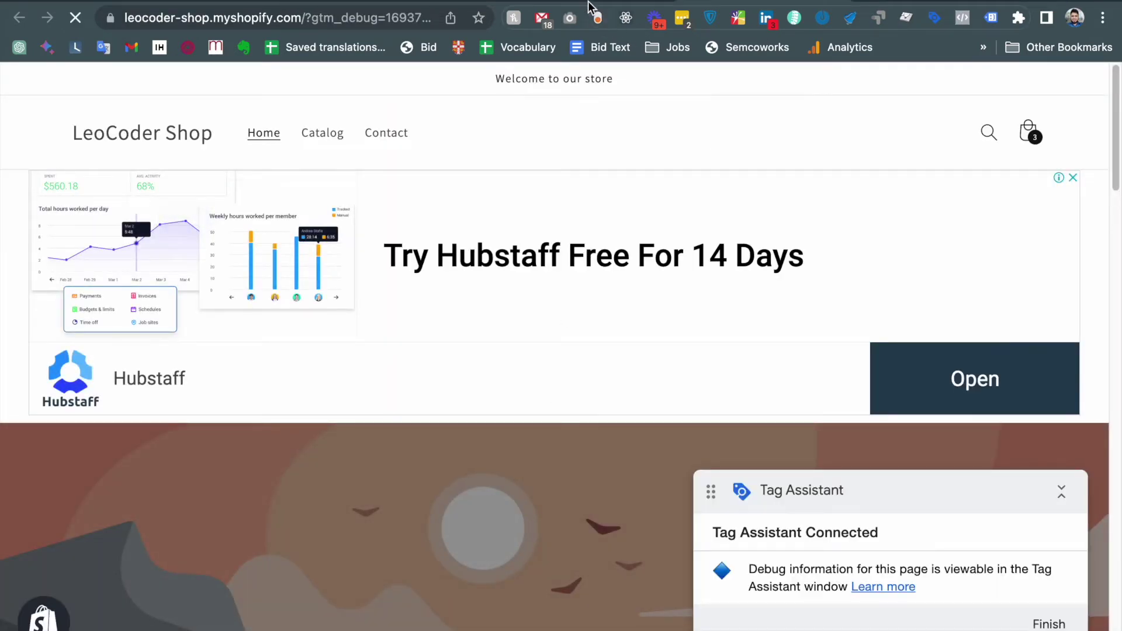
{"action": "left_click", "coordinate": [552, 9]}
{"action": "left_click", "coordinate": [546, 397]}
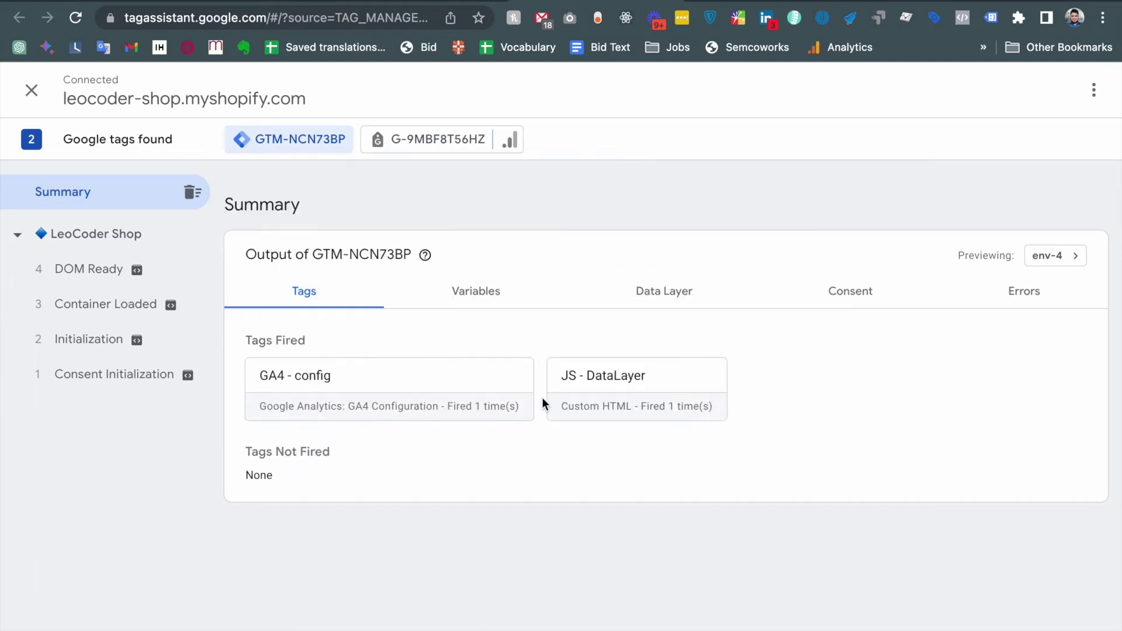
Open the Hubstaff ad on the connected LeoCoder Shop page to trigger an ad click event
{"action": "left_click", "coordinate": [729, 2]}
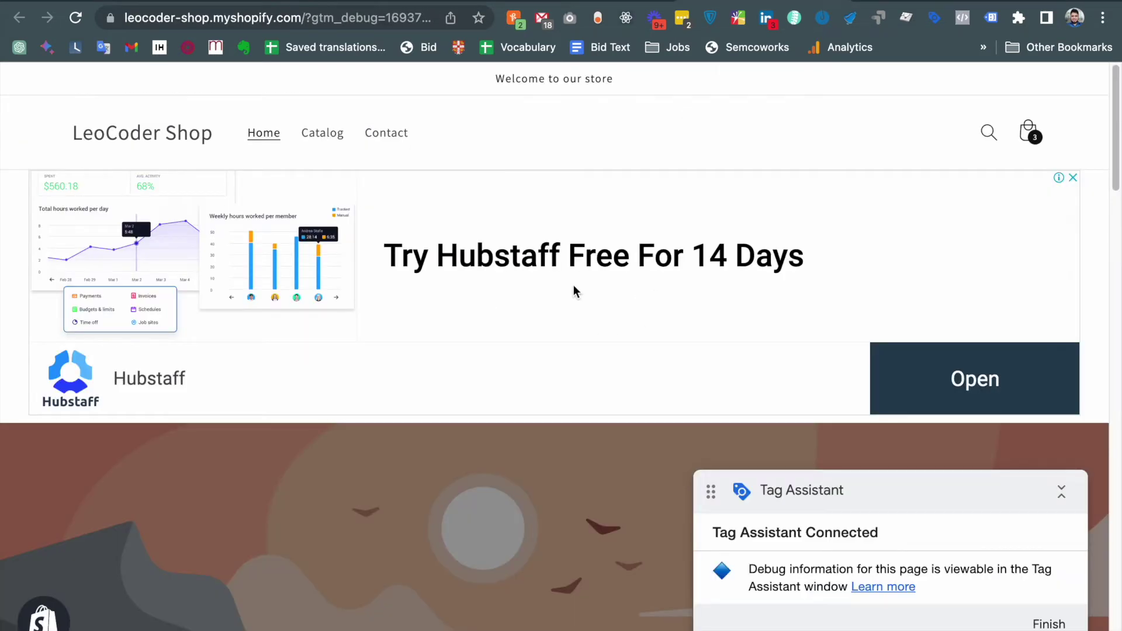
{"action": "key", "text": "super+r"}
{"action": "left_click", "coordinate": [446, 253]}
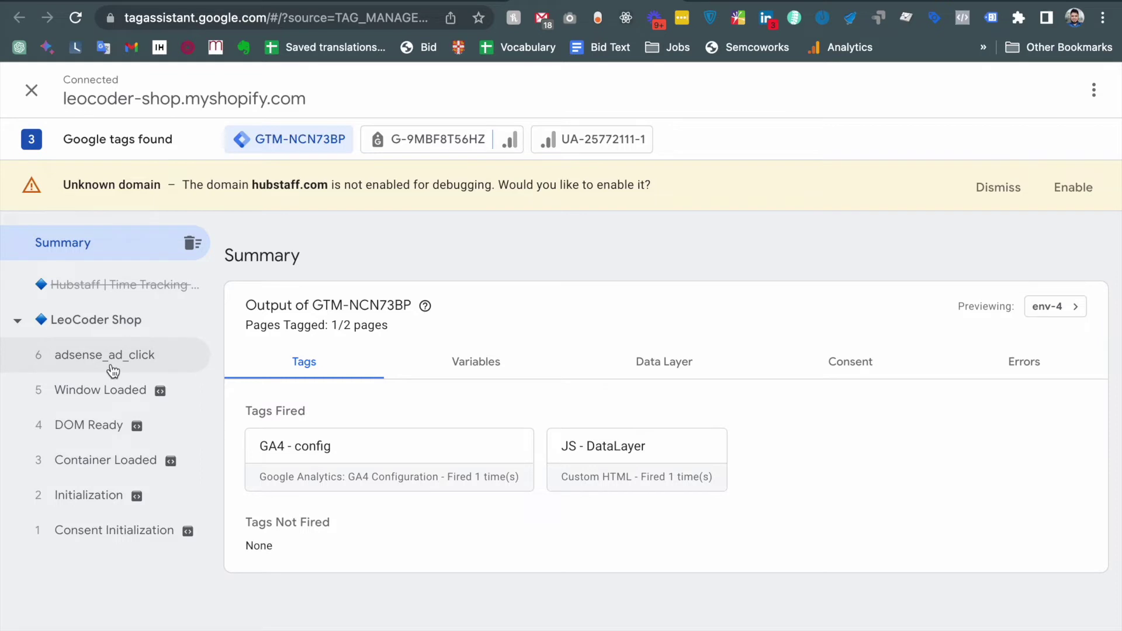
Examine the full API call of the adsense_ad_click event in Tag Assistant
{"action": "left_click", "coordinate": [113, 370]}
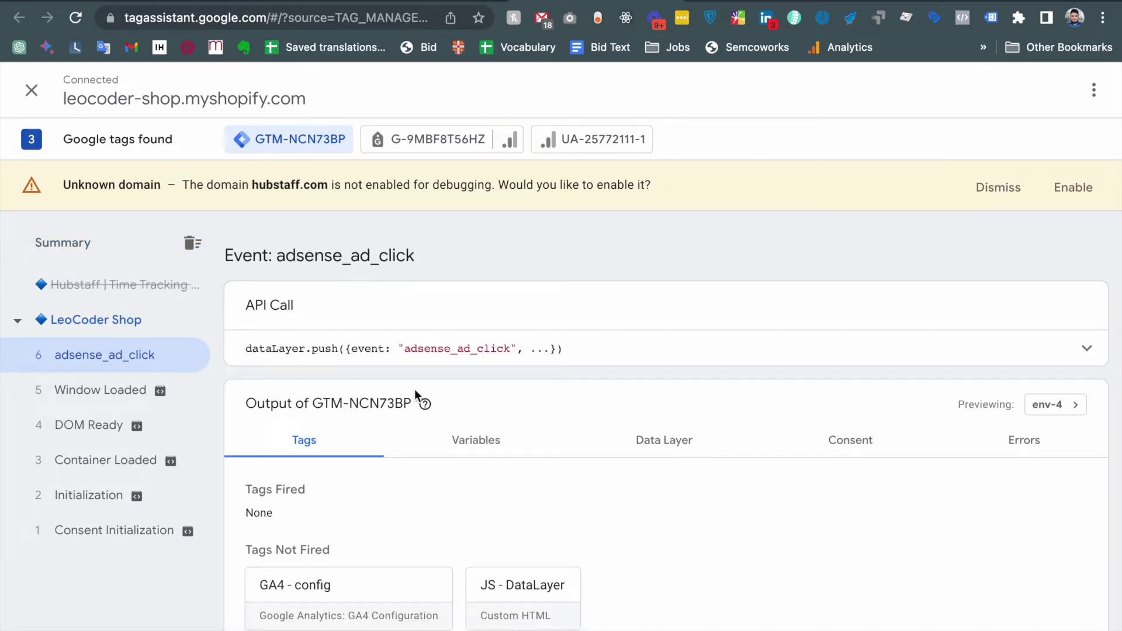
{"action": "left_click", "coordinate": [1085, 361]}
{"action": "scroll", "coordinate": [580, 470], "scroll_direction": "down", "scroll_amount": 2}
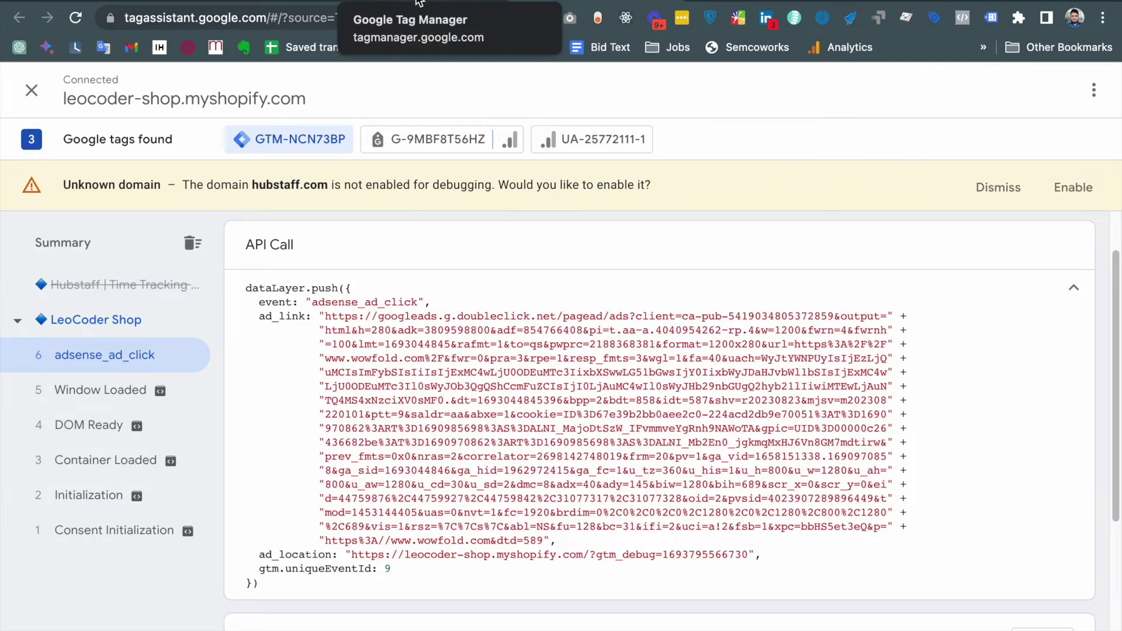
Open the variables in Tag Manager, and check the ad_link parameter and its value in Tag Assistant's adsense_ad_click event
{"action": "left_click", "coordinate": [420, 3]}
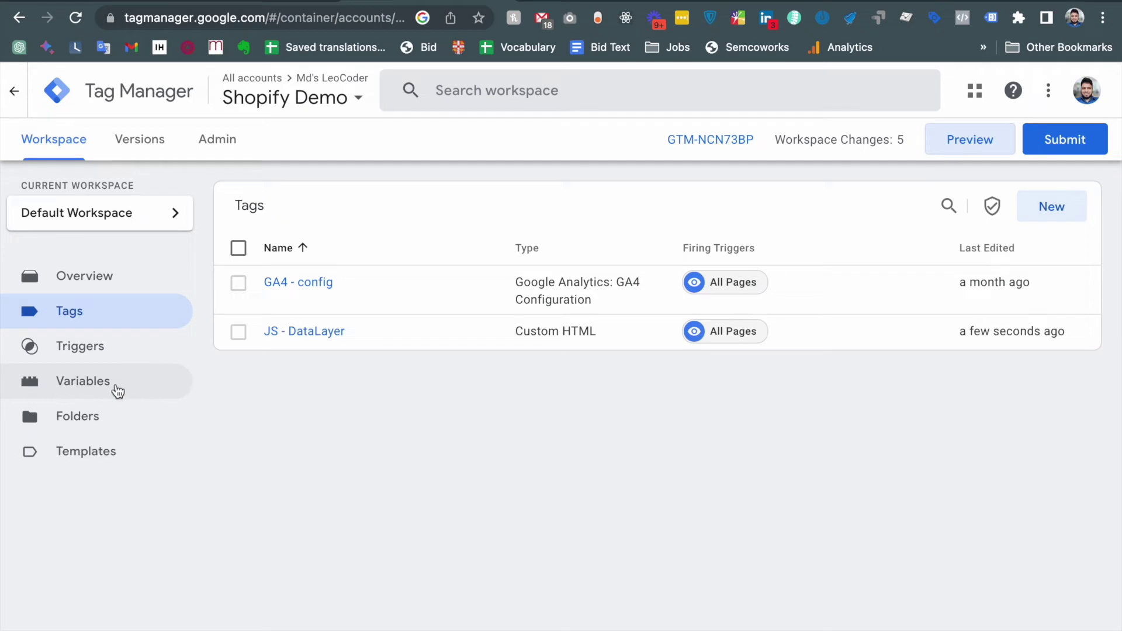
{"action": "left_click", "coordinate": [118, 391]}
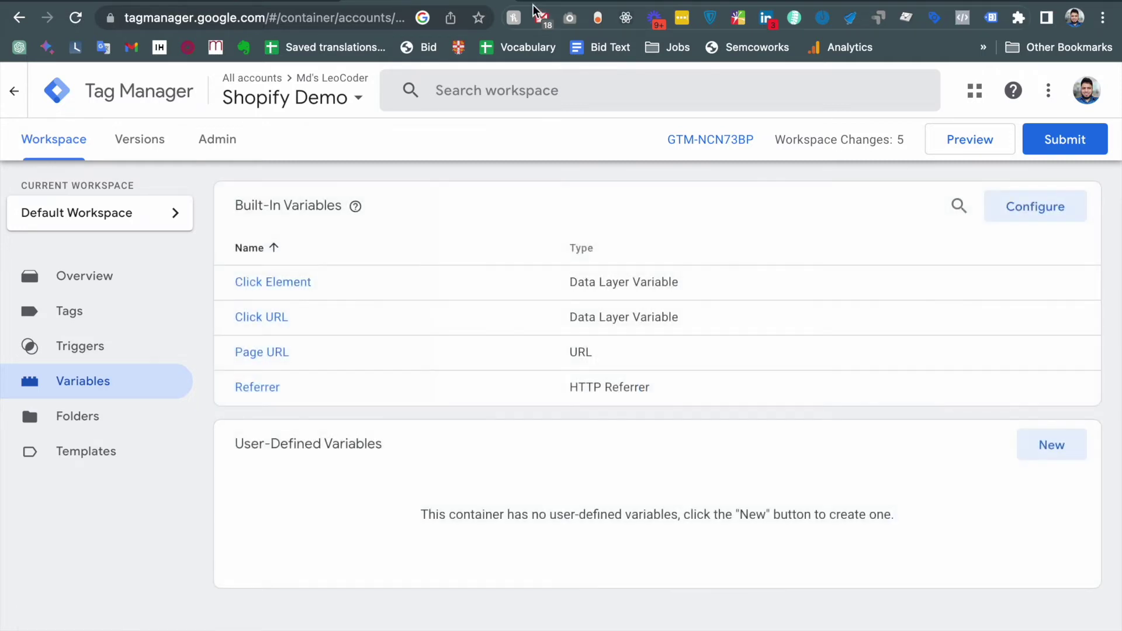
{"action": "left_click", "coordinate": [544, 3]}
{"action": "left_click_drag", "start_coordinate": [260, 317], "coordinate": [304, 317]}
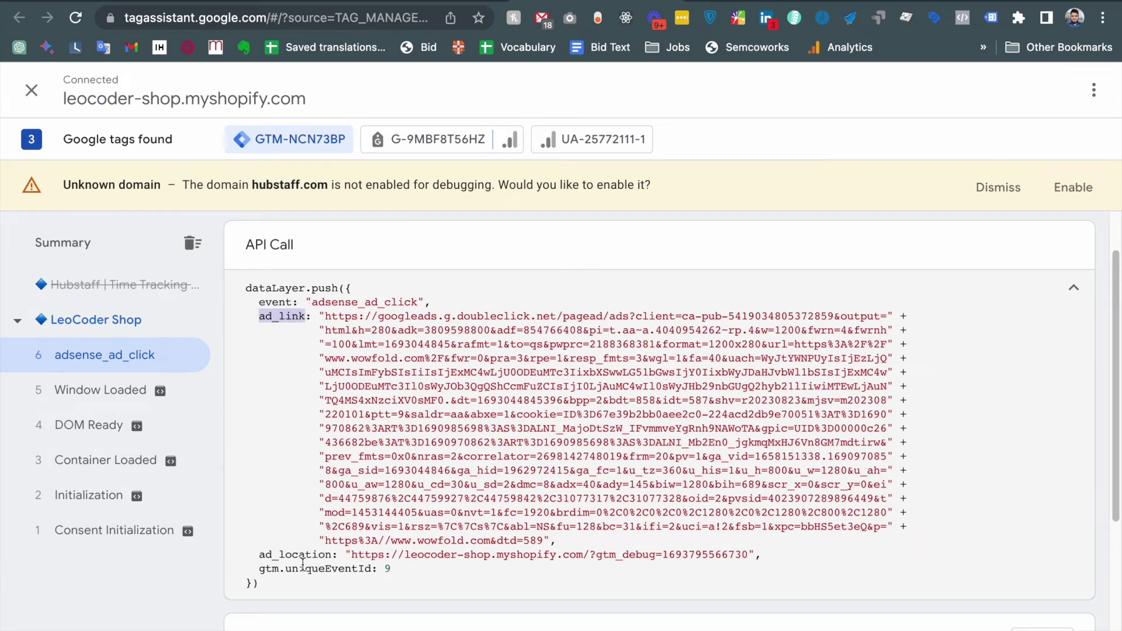
{"action": "left_click_drag", "start_coordinate": [329, 315], "coordinate": [543, 535]}
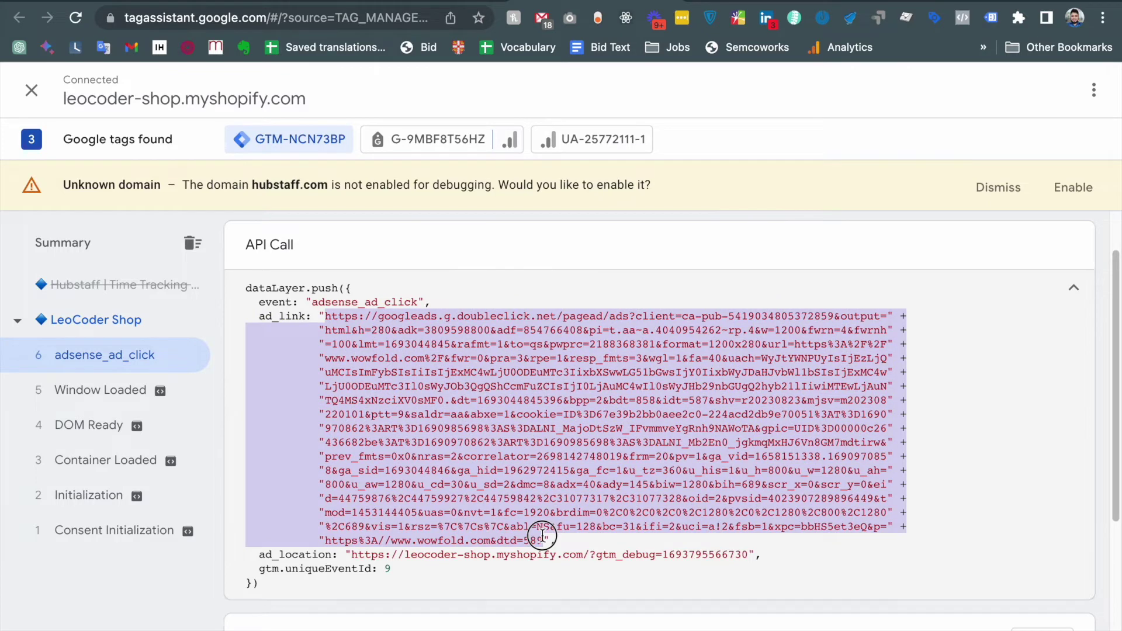
{"action": "left_click", "coordinate": [384, 369]}
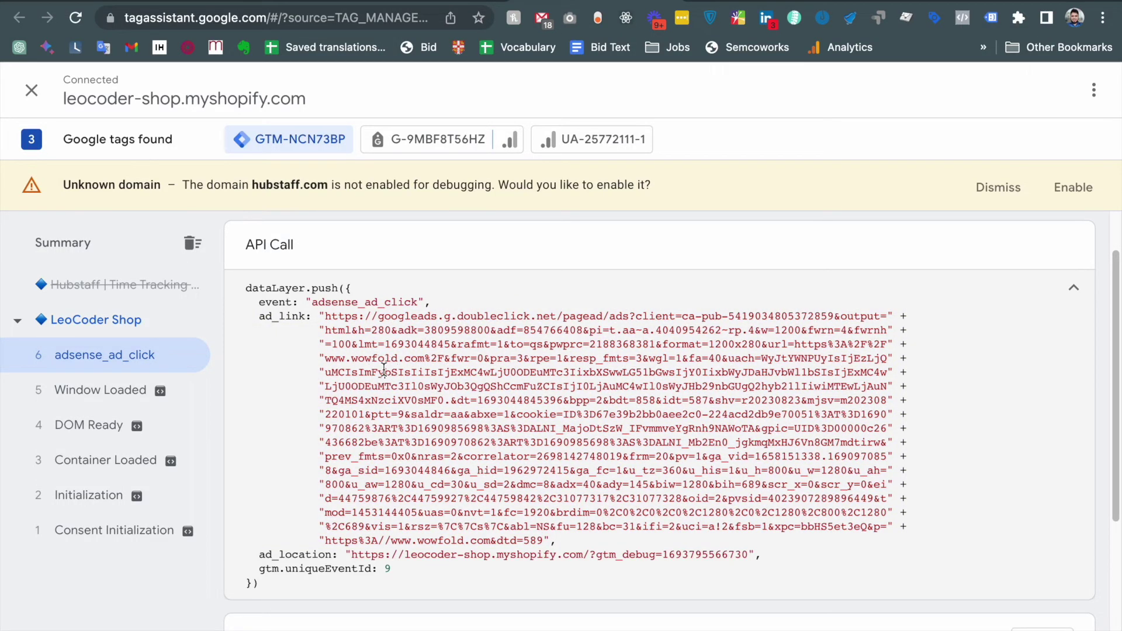
Check ad_location and its URL in Tag Assistant's adsense_ad_click call, copy the parameter name, and return to Tag Manager
{"action": "double_click", "coordinate": [288, 551]}
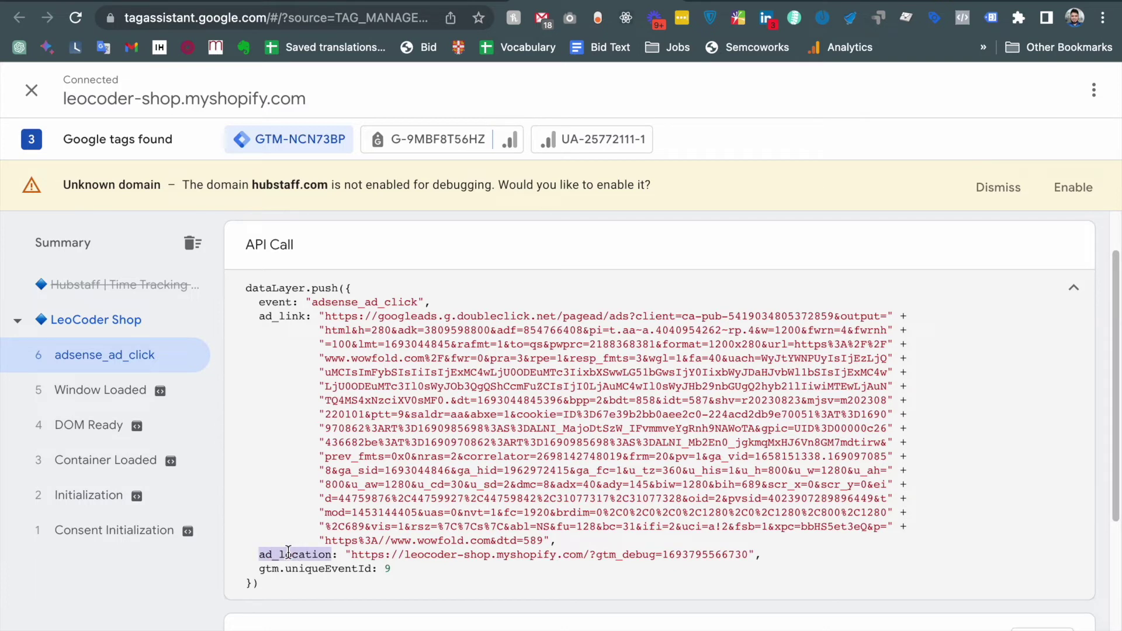
{"action": "left_click_drag", "start_coordinate": [586, 551], "coordinate": [353, 551]}
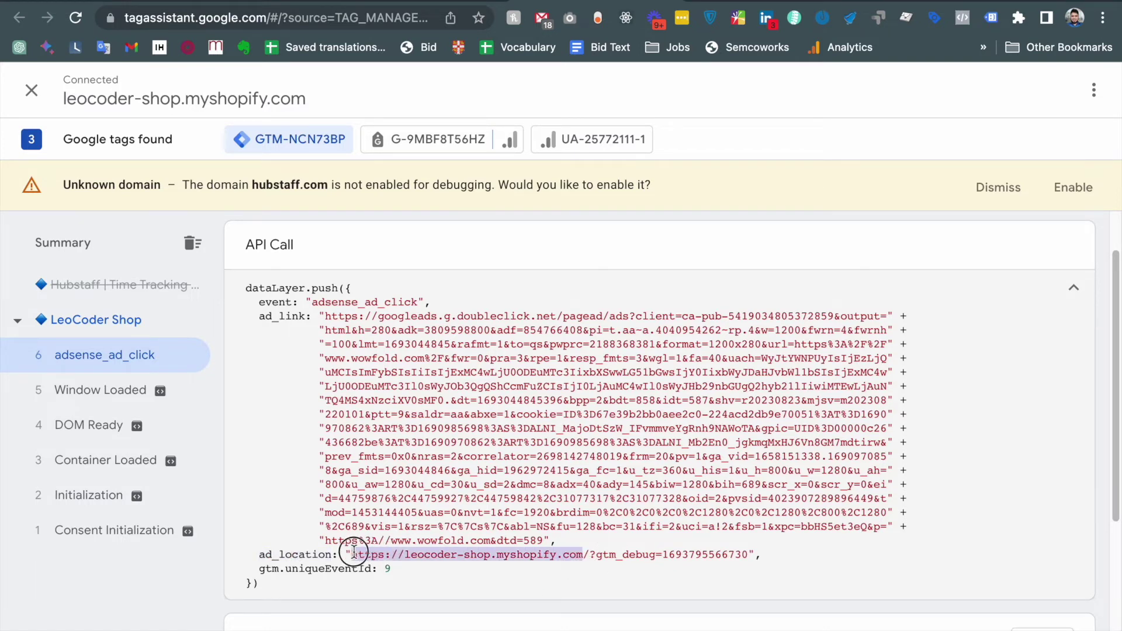
{"action": "double_click", "coordinate": [265, 556]}
{"action": "key", "text": "super+c"}
{"action": "left_click", "coordinate": [466, 5]}
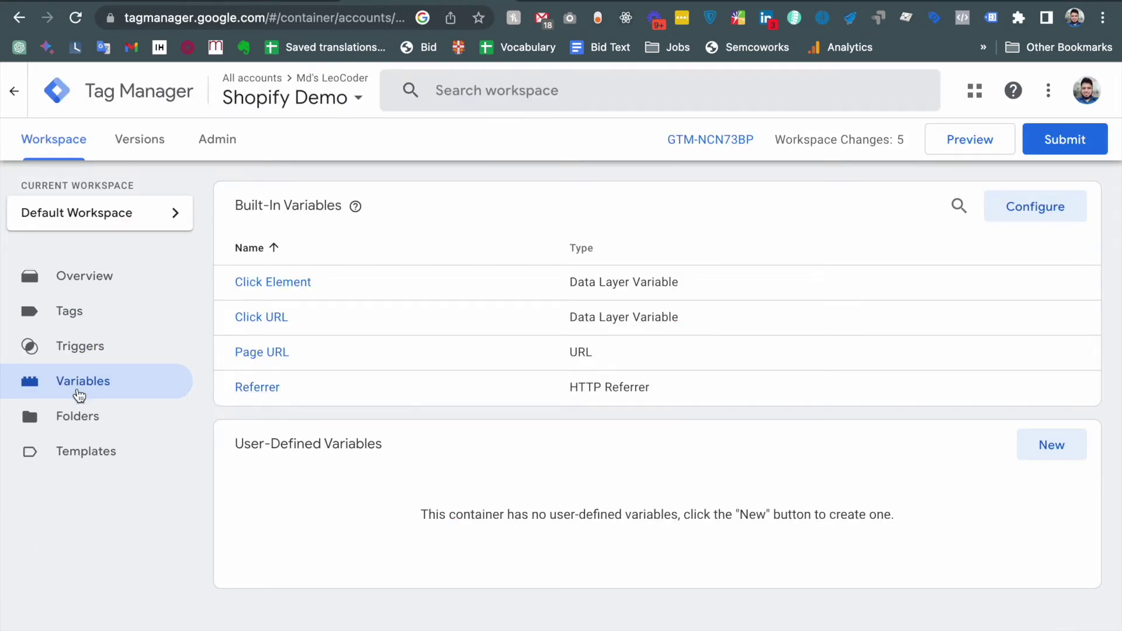
Create a new user-defined variable named "dlv - ad_location"
{"action": "left_click", "coordinate": [1052, 451]}
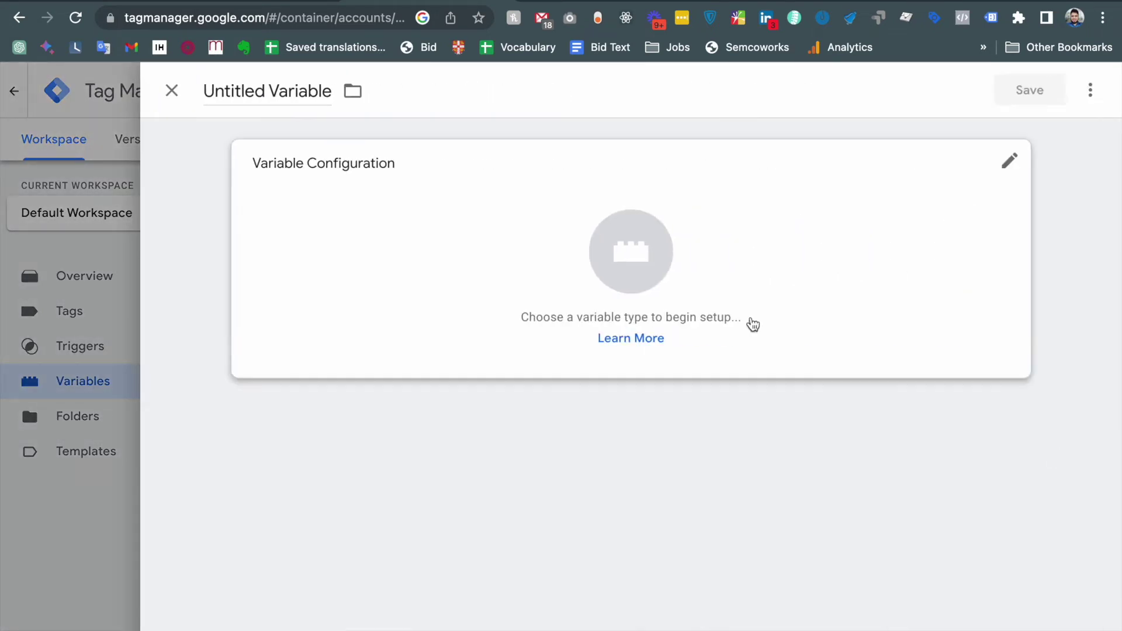
{"action": "left_click", "coordinate": [275, 87]}
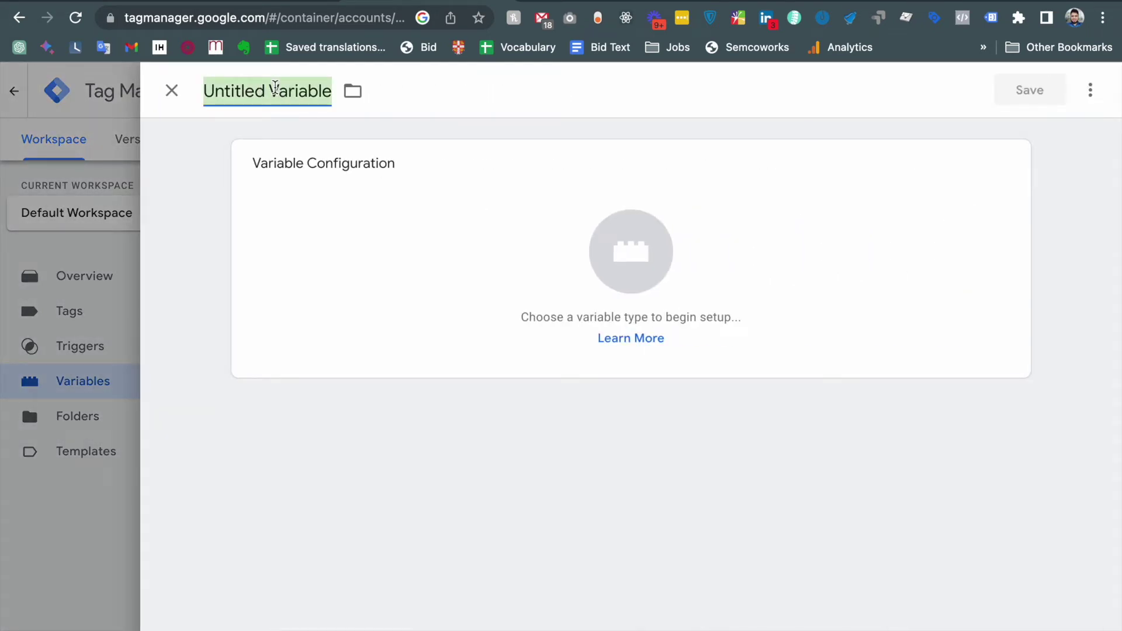
{"action": "type", "text": "d"}
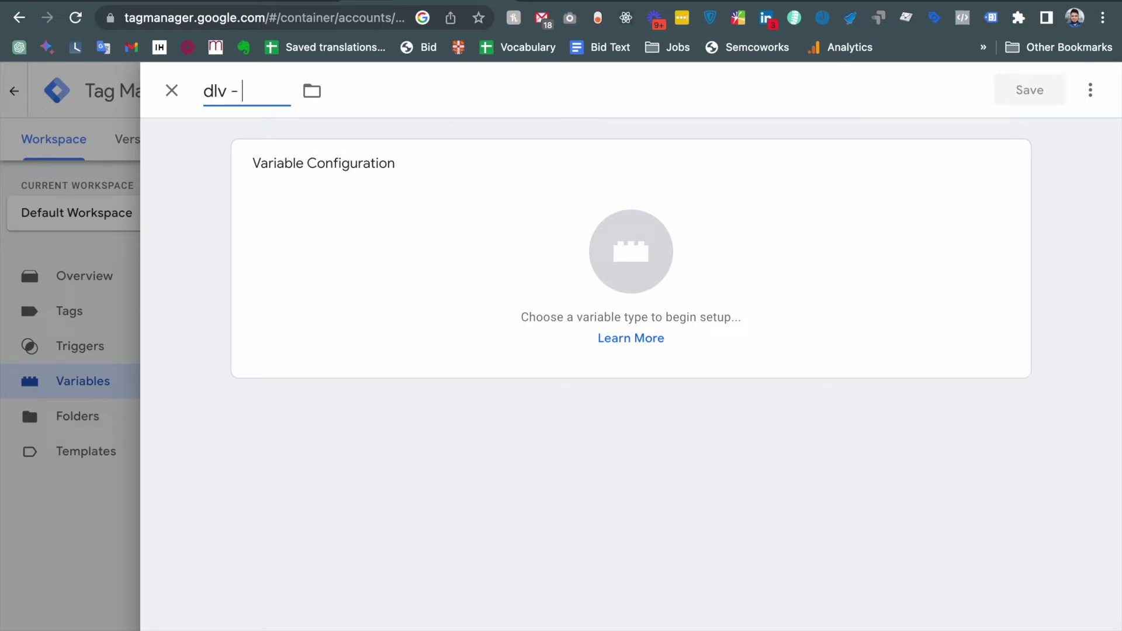
{"action": "type", "text": "lv -"}
{"action": "key", "text": "super+v"}
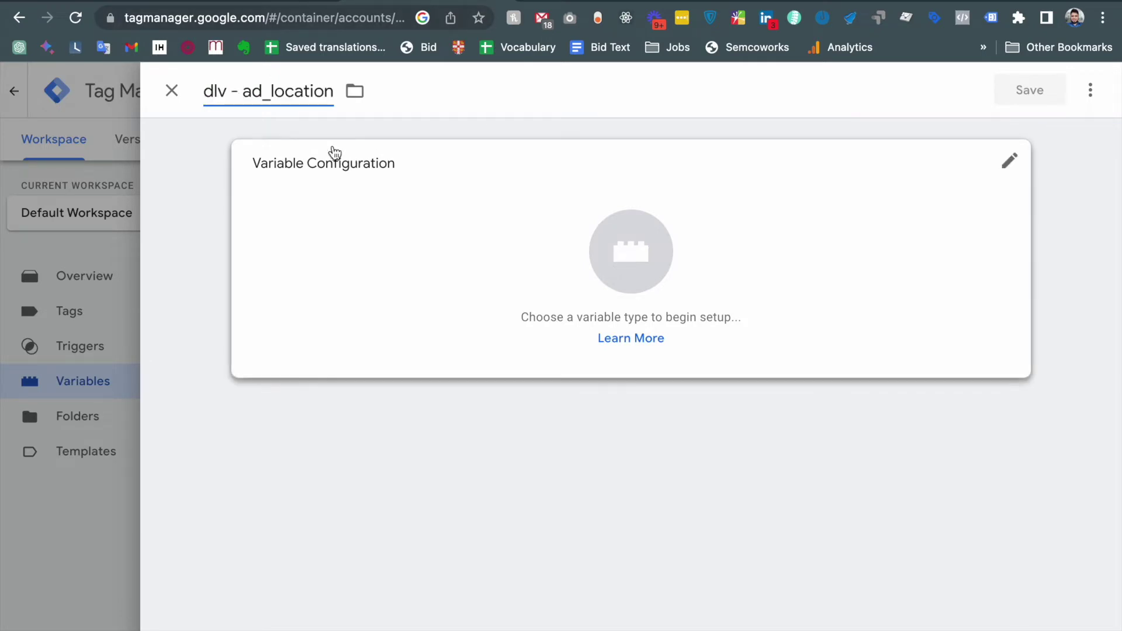
Configure the variable as a Data Layer Variable with the data layer variable name ad_location, and save it
{"action": "left_click", "coordinate": [634, 250]}
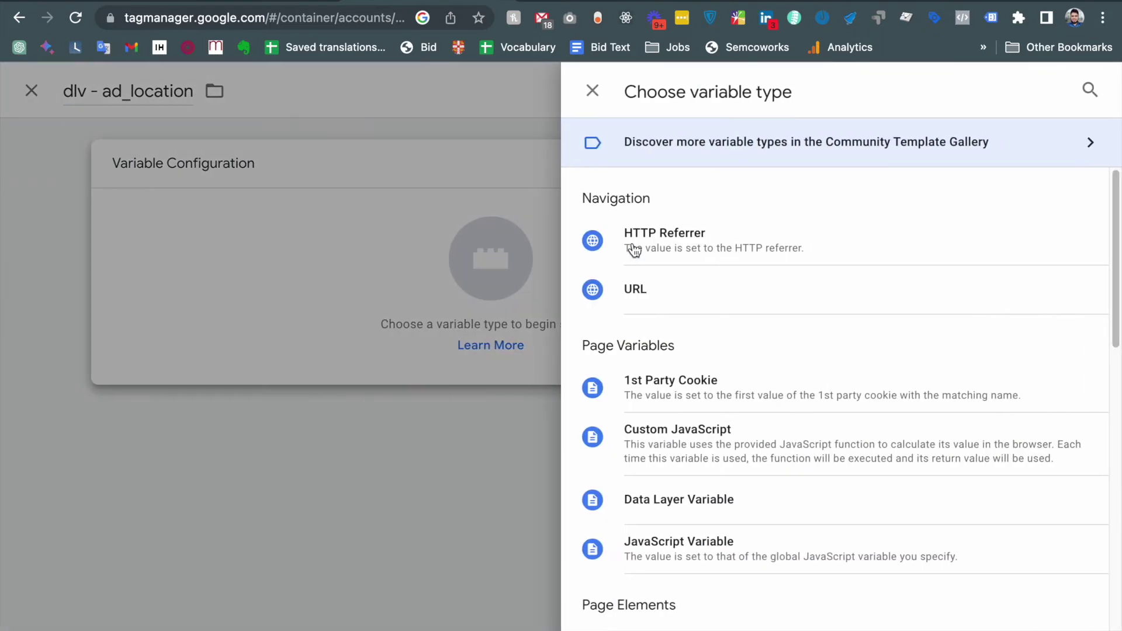
{"action": "left_click", "coordinate": [1089, 91]}
{"action": "type", "text": "data"}
{"action": "left_click", "coordinate": [790, 290]}
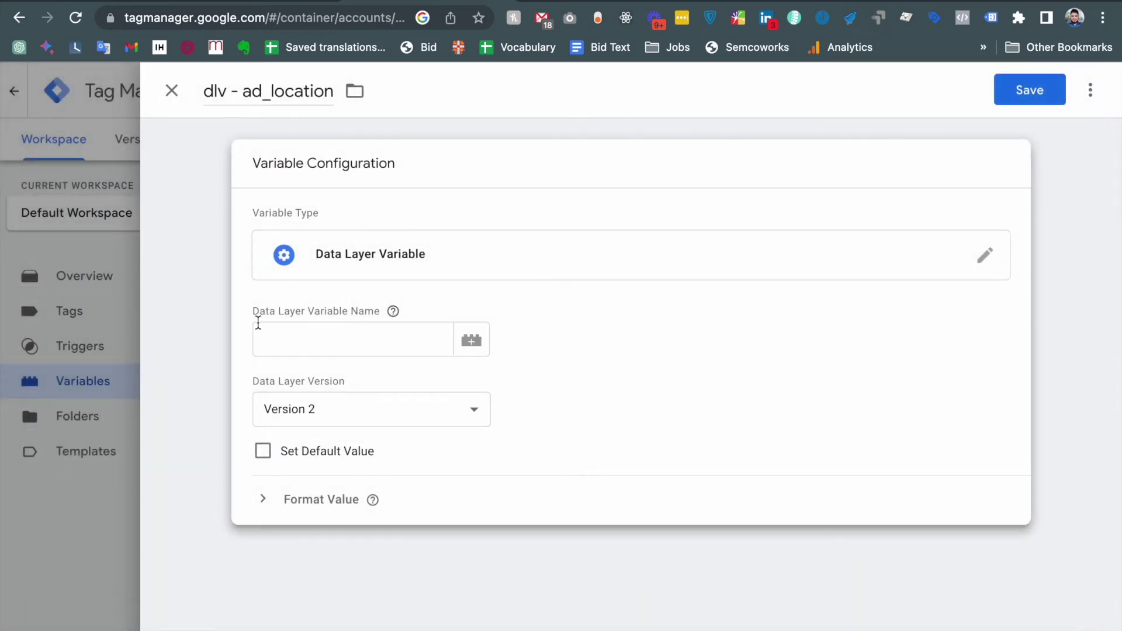
{"action": "left_click", "coordinate": [318, 340]}
{"action": "key", "text": "ctrl+v"}
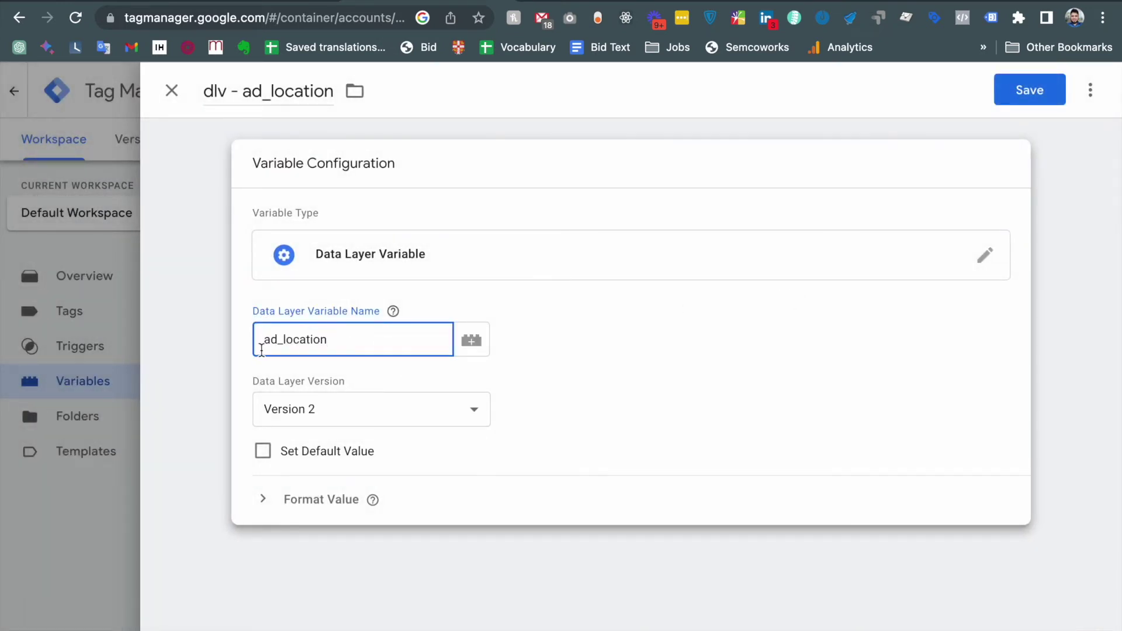
{"action": "left_click", "coordinate": [1029, 94]}
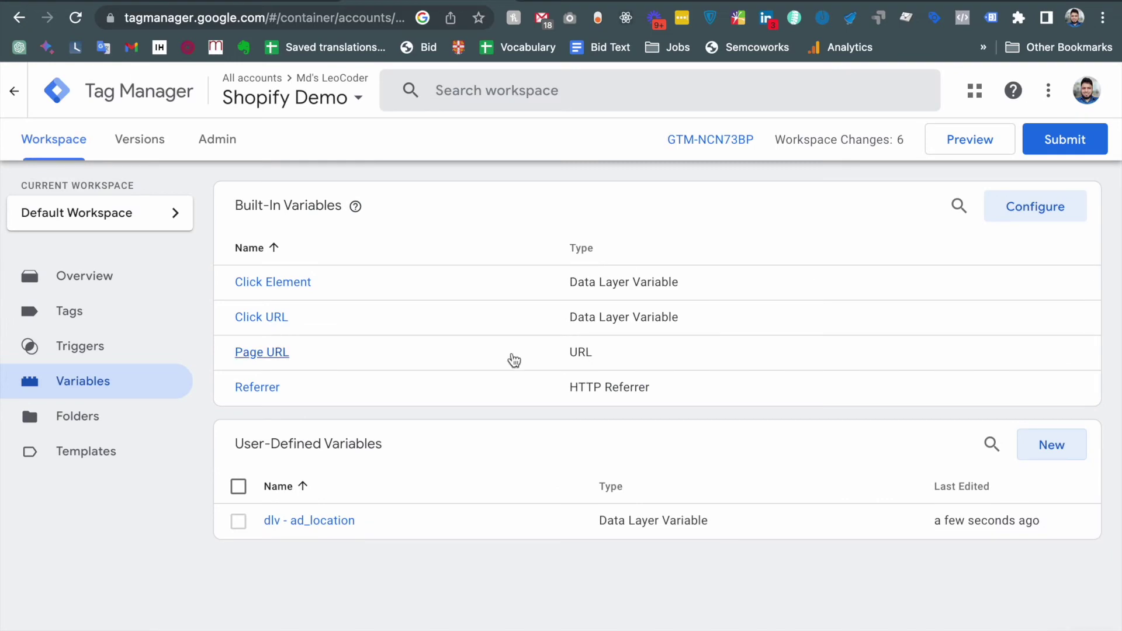
Create a new trigger named "cv - adsense-ads-click"
{"action": "left_click", "coordinate": [93, 355]}
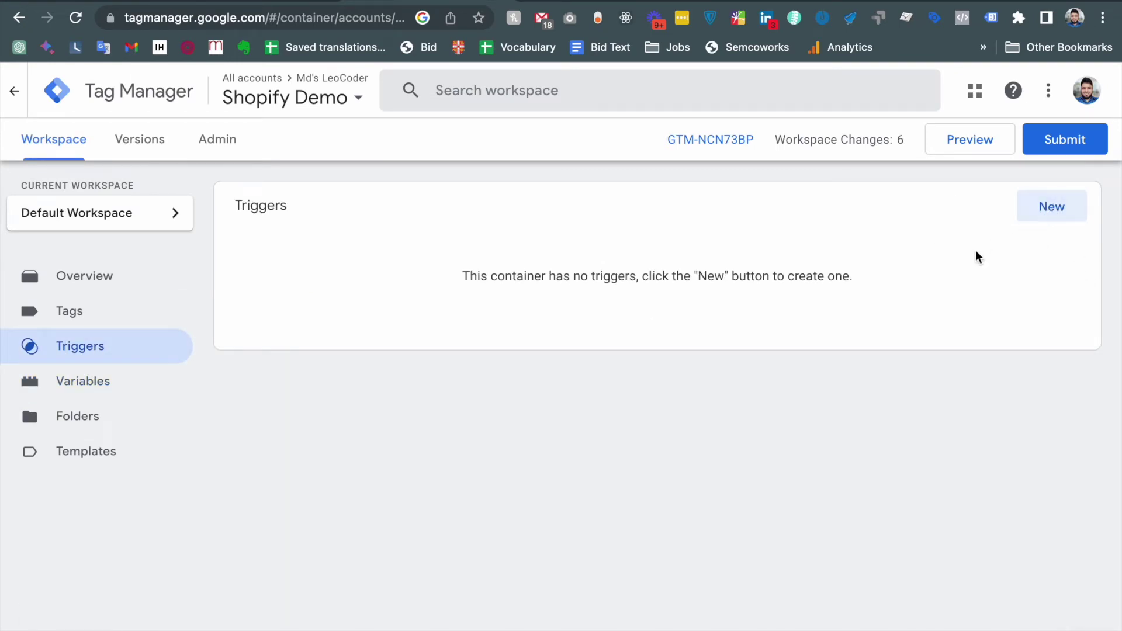
{"action": "left_click", "coordinate": [1053, 219]}
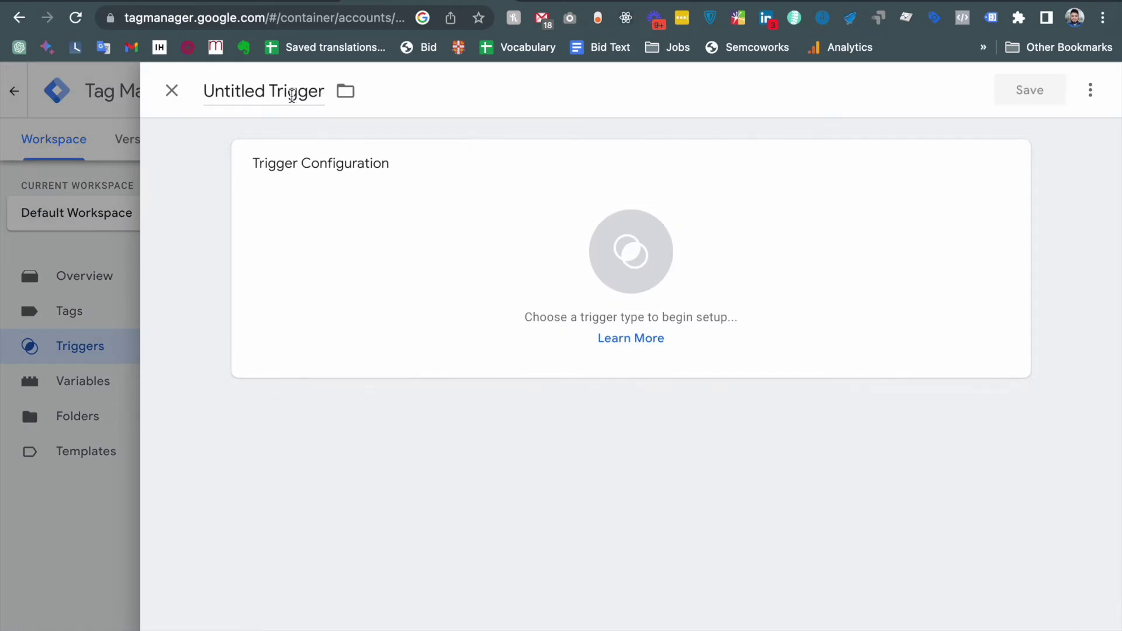
{"action": "left_click", "coordinate": [259, 91]}
{"action": "key", "text": "BackSpace"}
{"action": "type", "text": "cv -"}
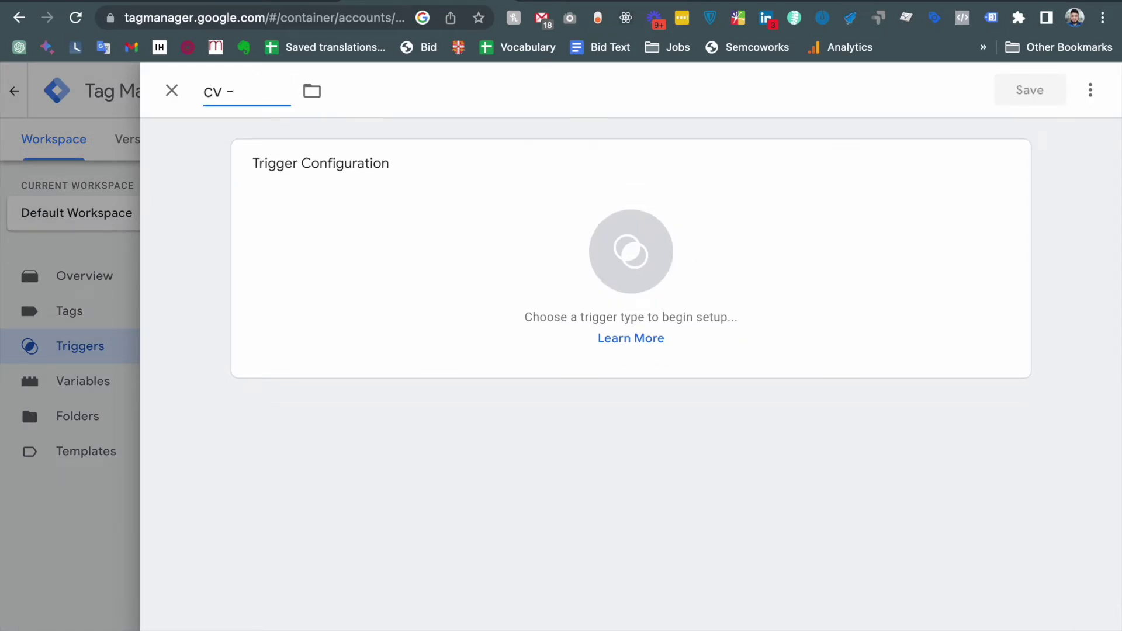
{"action": "type", "text": " adsense-add"}
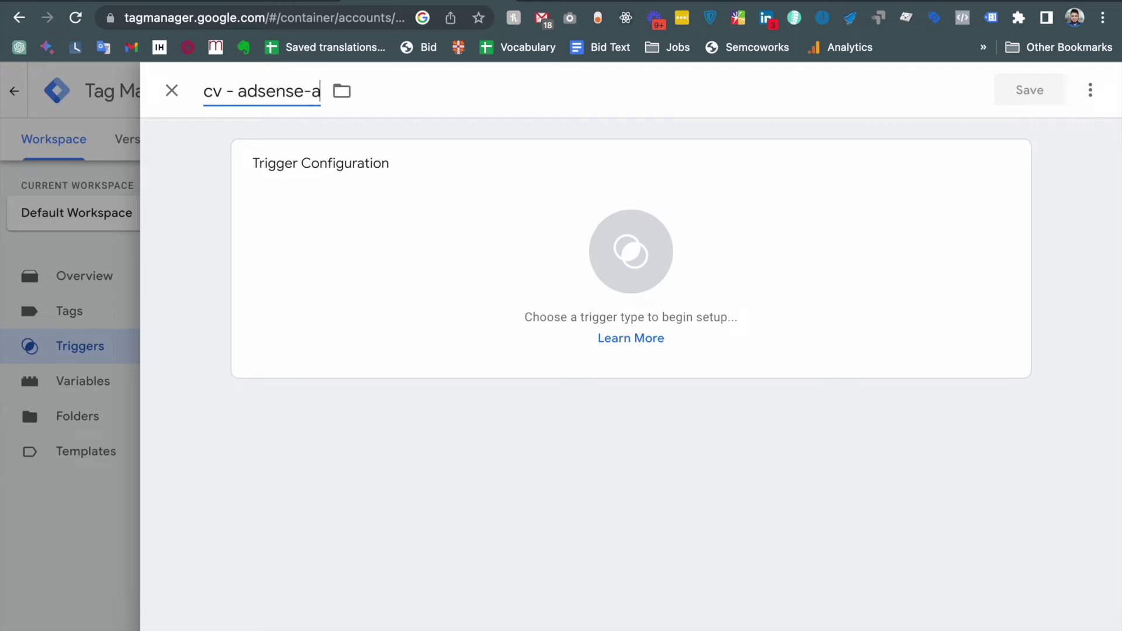
{"action": "key", "text": "BackSpace"}
{"action": "type", "text": "s-click"}
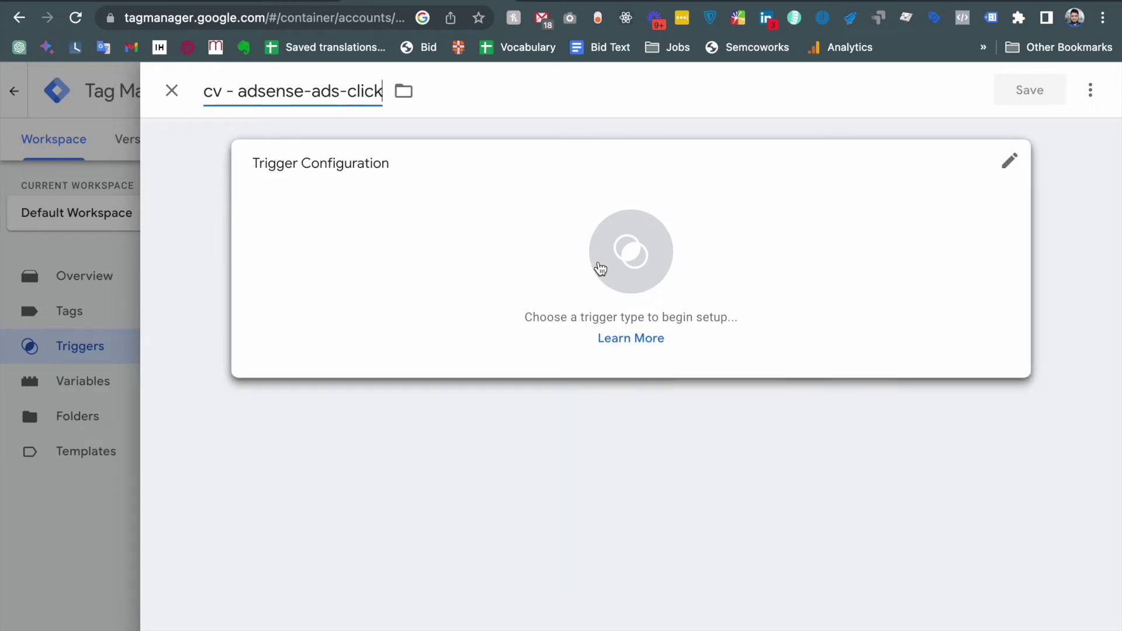
Set the new trigger's type to Custom Event
{"action": "left_click", "coordinate": [596, 257]}
{"action": "left_click", "coordinate": [1089, 89]}
{"action": "type", "text": "custom"}
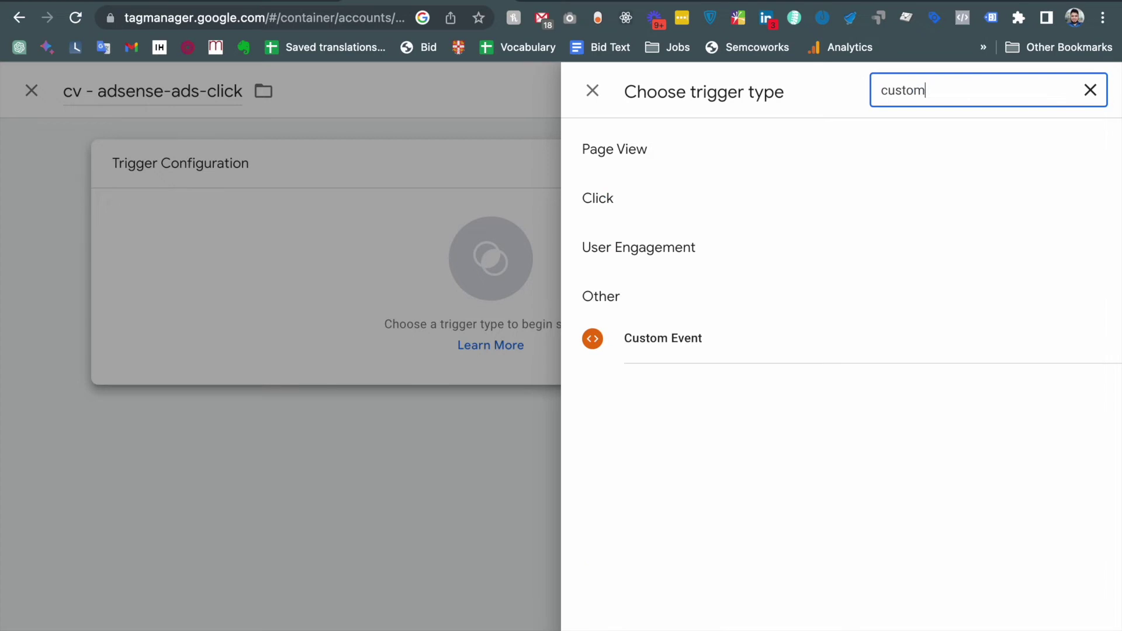
{"action": "left_click", "coordinate": [760, 328]}
Copy the event name adsense_ad_click from the API call in Tag Assistant and return to the trigger's empty Event name field
{"action": "key", "text": "ctrl+Tab"}
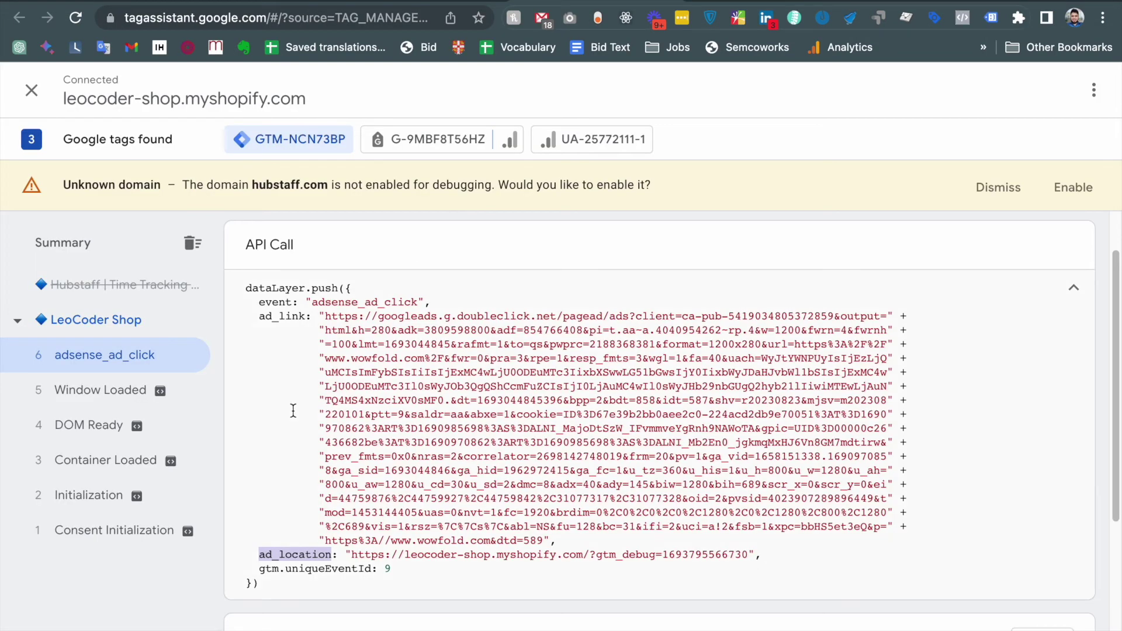
{"action": "double_click", "coordinate": [372, 302]}
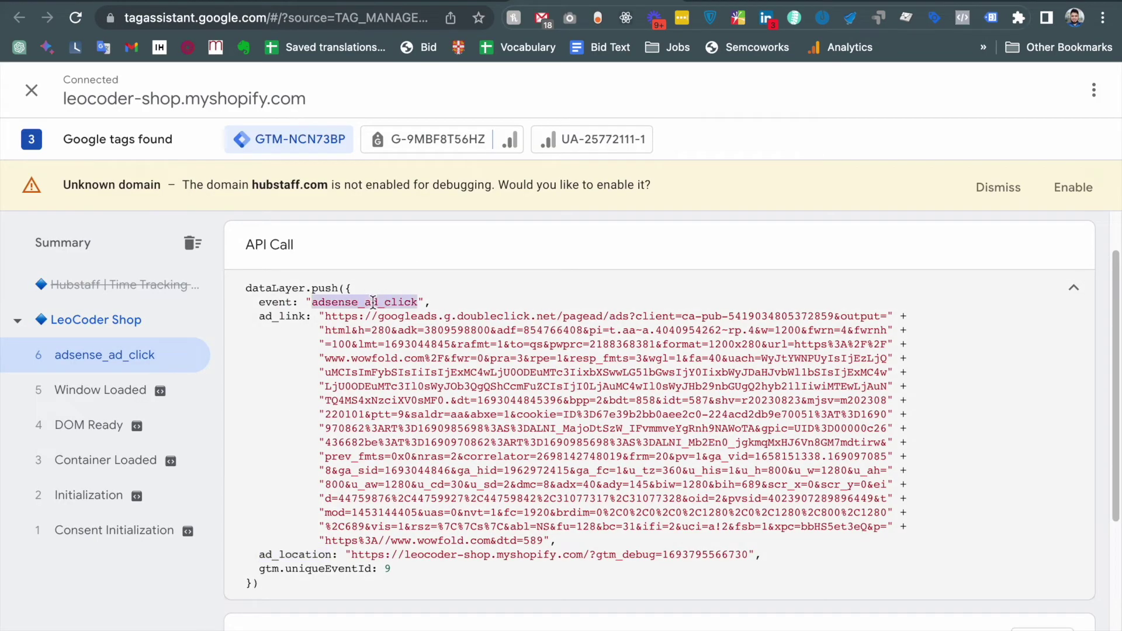
{"action": "key", "text": "ctrl+c"}
{"action": "key", "text": "ctrl+Tab"}
{"action": "left_click", "coordinate": [345, 330]}
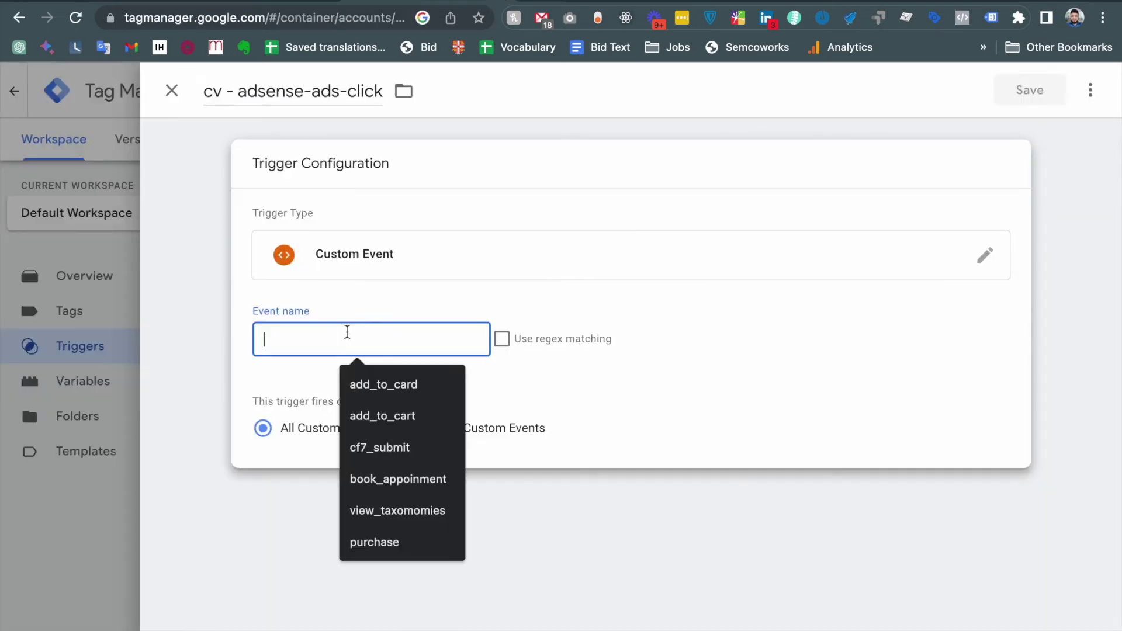
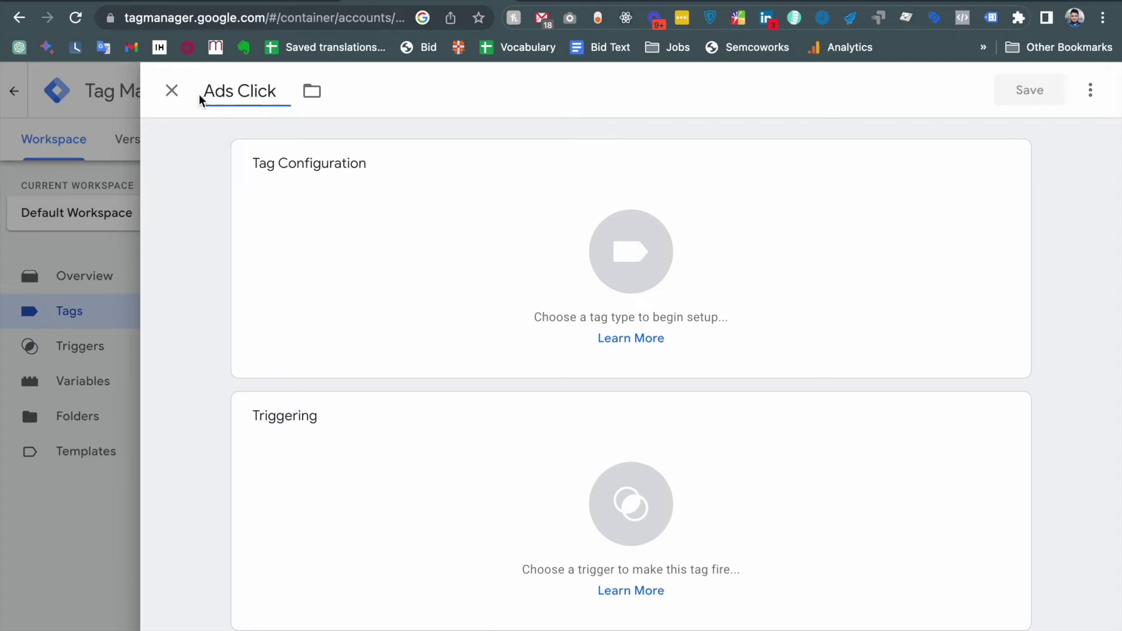
Configure the Ads Click tag as a GA4 Event using the "GA4 - config" tag and the event name adsense_ads_click
{"action": "left_click", "coordinate": [645, 262]}
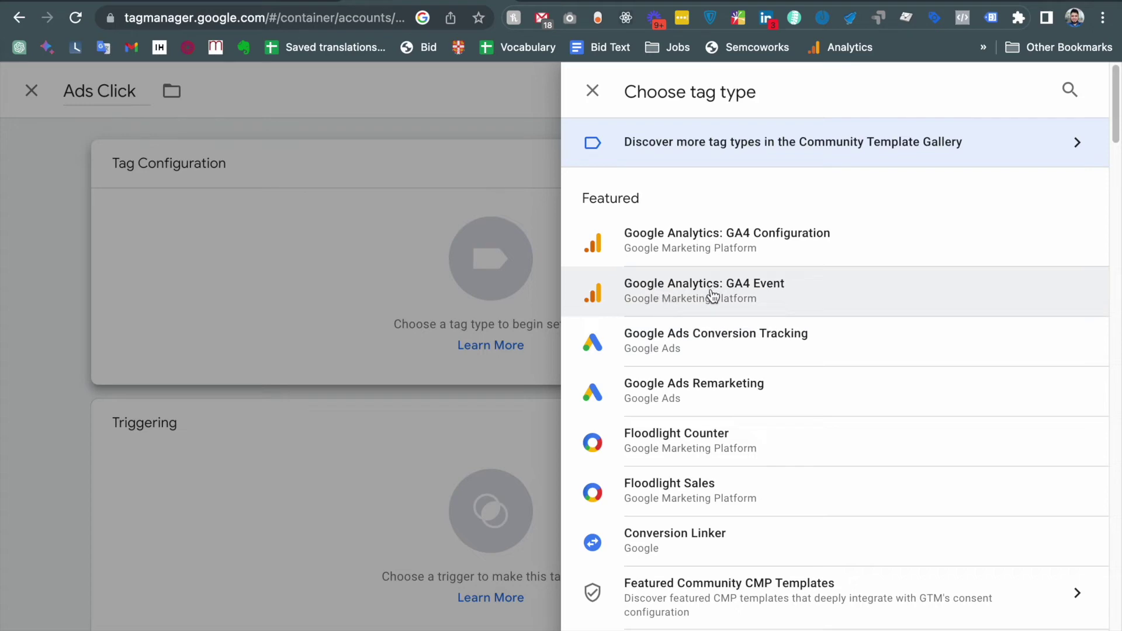
{"action": "left_click", "coordinate": [712, 292]}
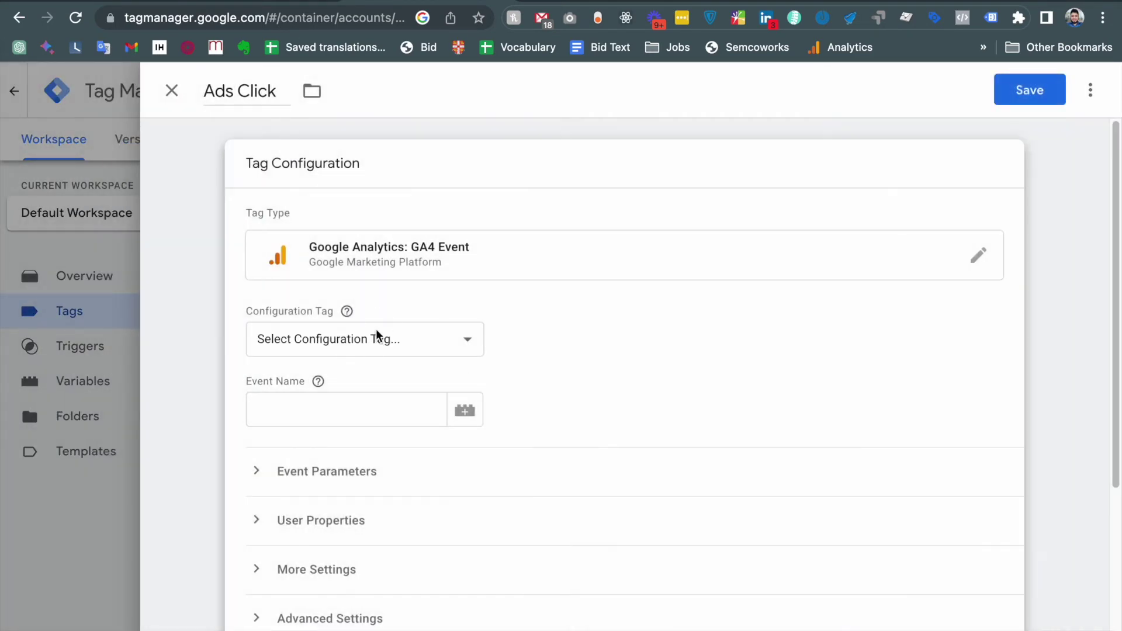
{"action": "left_click", "coordinate": [373, 337]}
{"action": "left_click", "coordinate": [321, 379]}
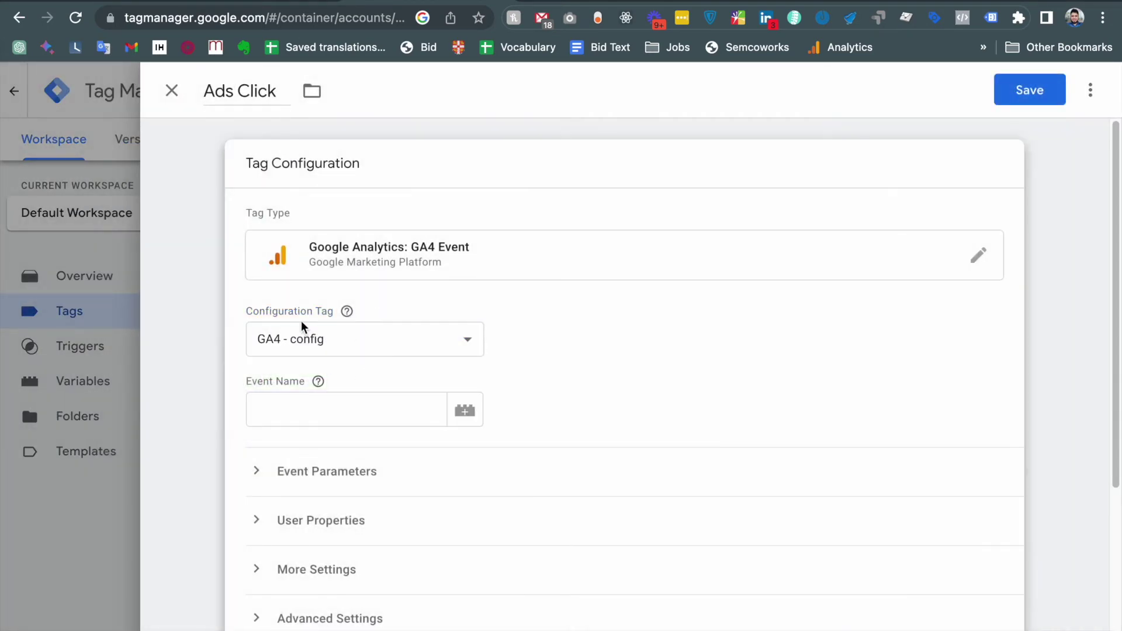
{"action": "left_click", "coordinate": [319, 419]}
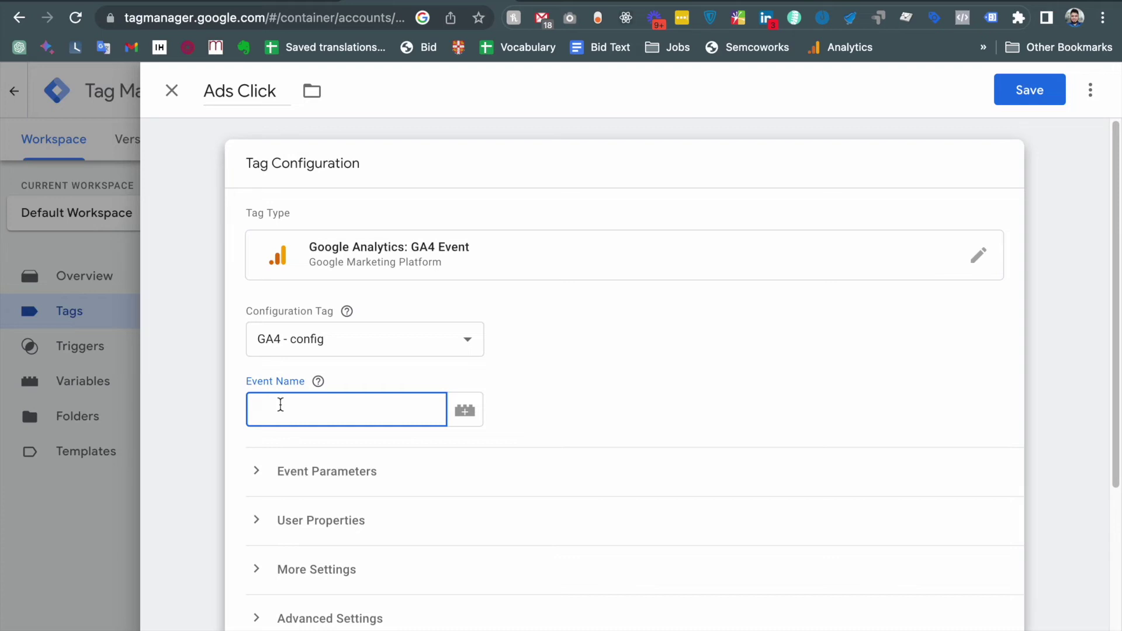
{"action": "type", "text": "adsense_ads_click"}
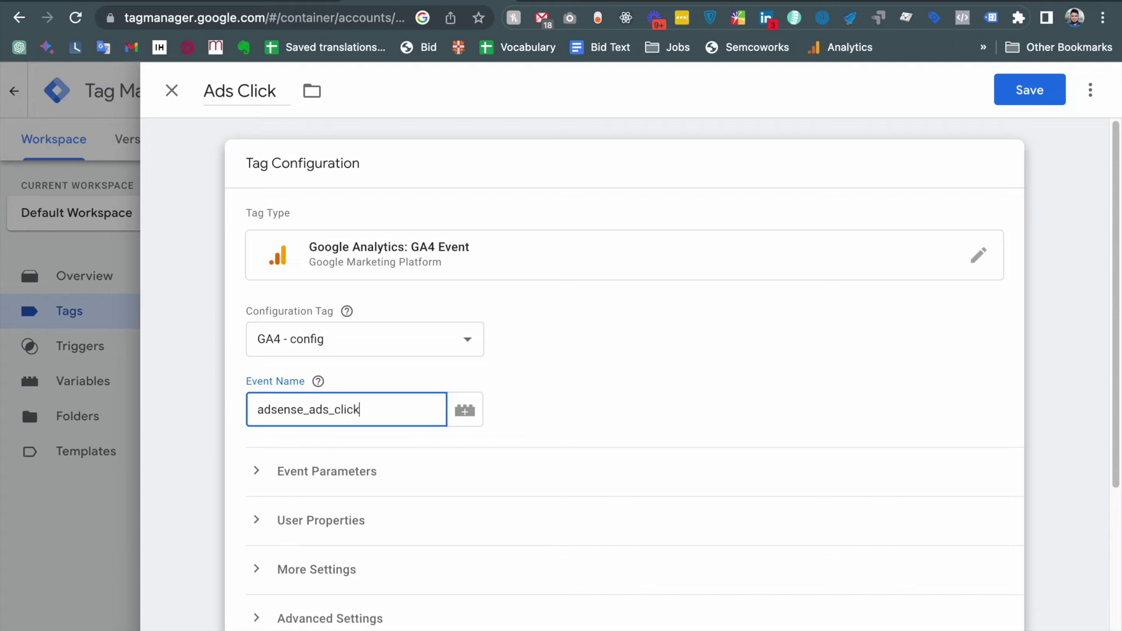
Add an event parameter named ad_location with the value {{dlv - ad_location}} to the Ads Click tag
{"action": "left_click", "coordinate": [276, 476]}
{"action": "left_click", "coordinate": [324, 578]}
{"action": "left_click", "coordinate": [351, 528]}
{"action": "type", "text": "a"}
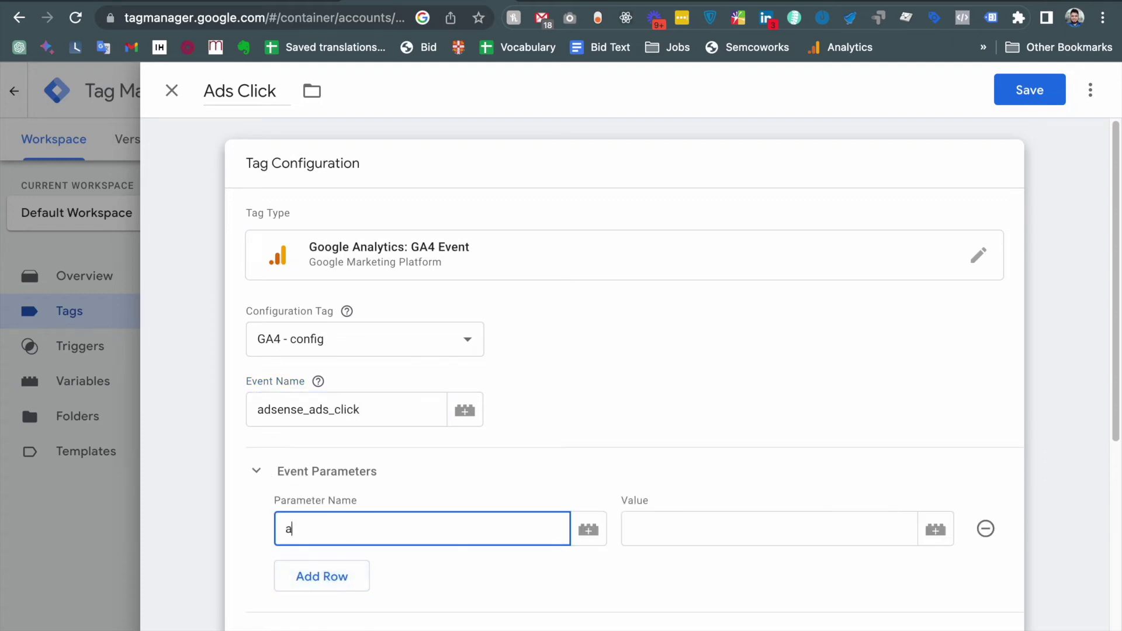
{"action": "type", "text": "d_location"}
{"action": "left_click", "coordinate": [657, 516]}
{"action": "type", "text": "{{add"}
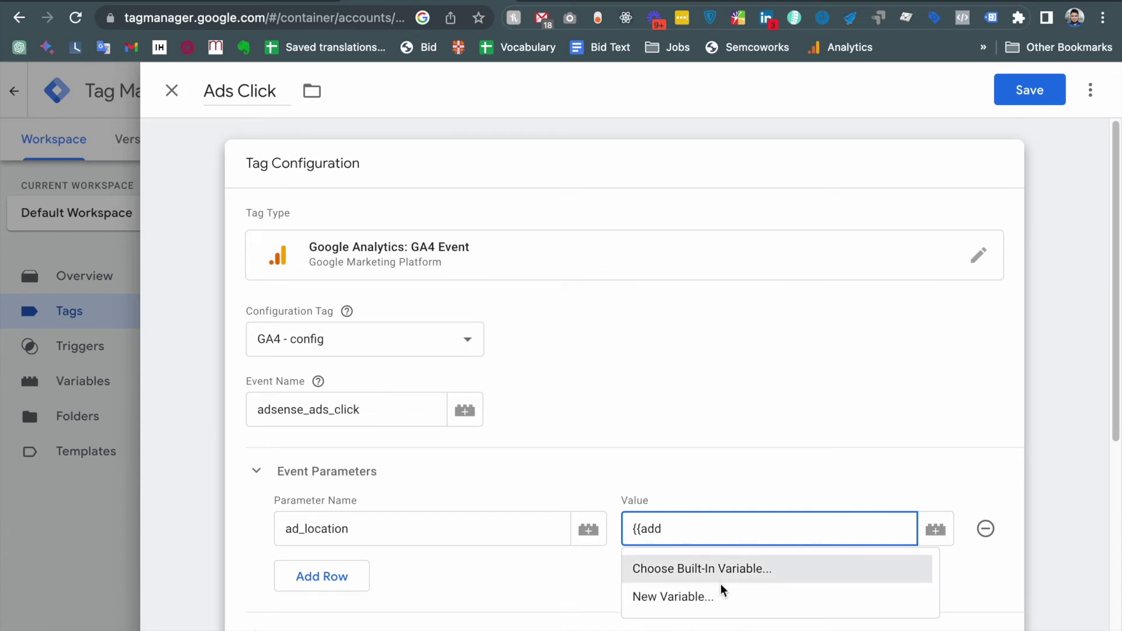
{"action": "double_click", "coordinate": [653, 529]}
{"action": "type", "text": "a"}
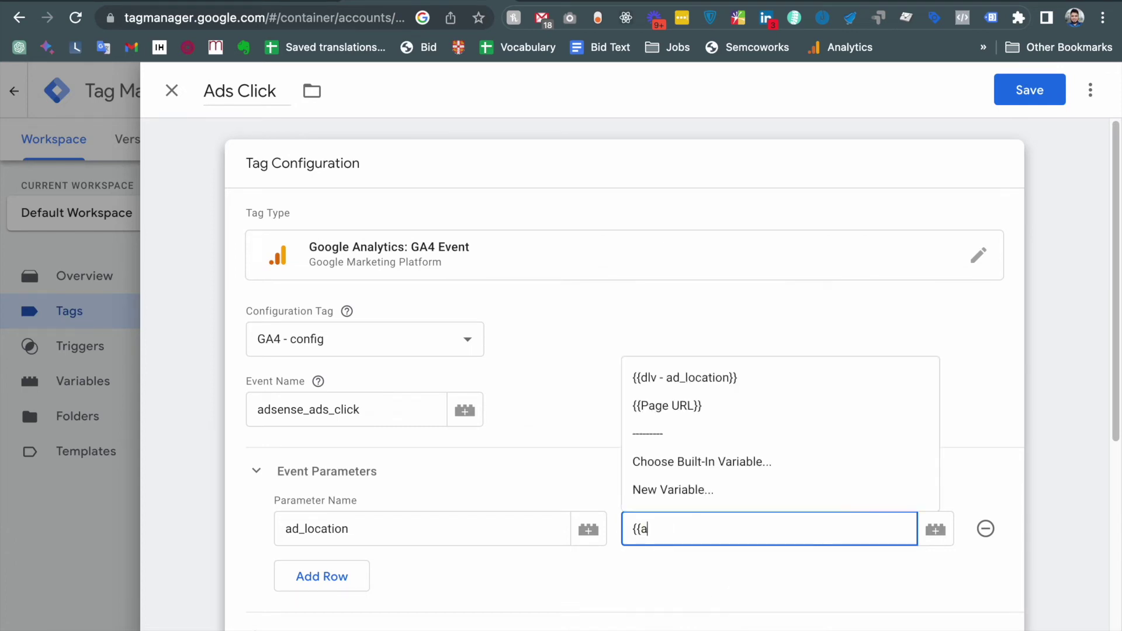
{"action": "type", "text": "ds"}
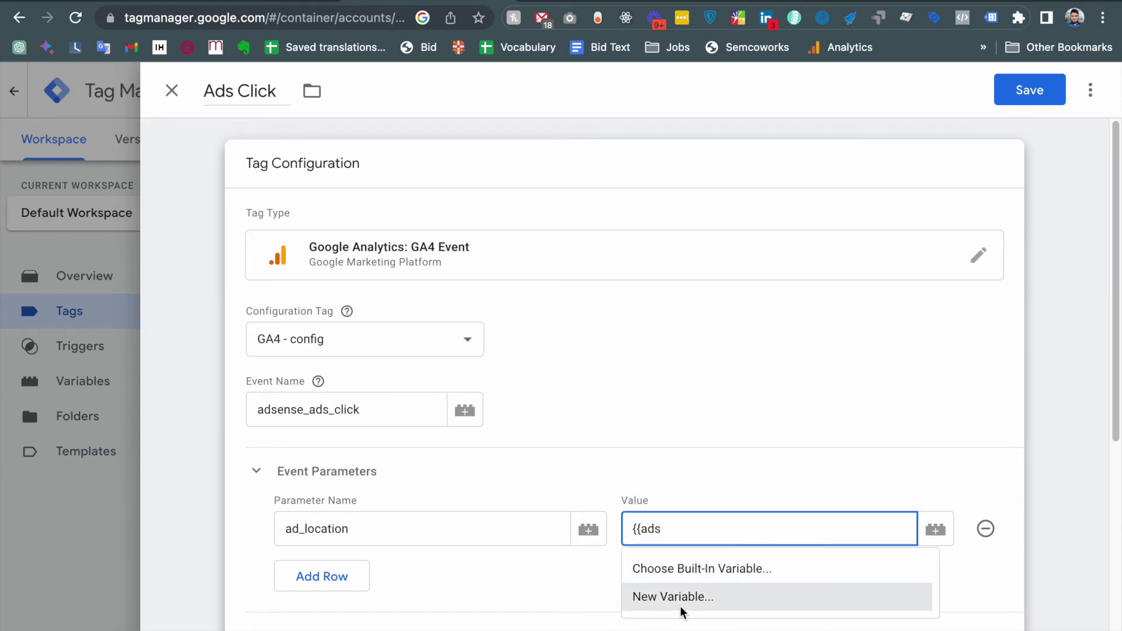
{"action": "key", "text": "BackSpace"}
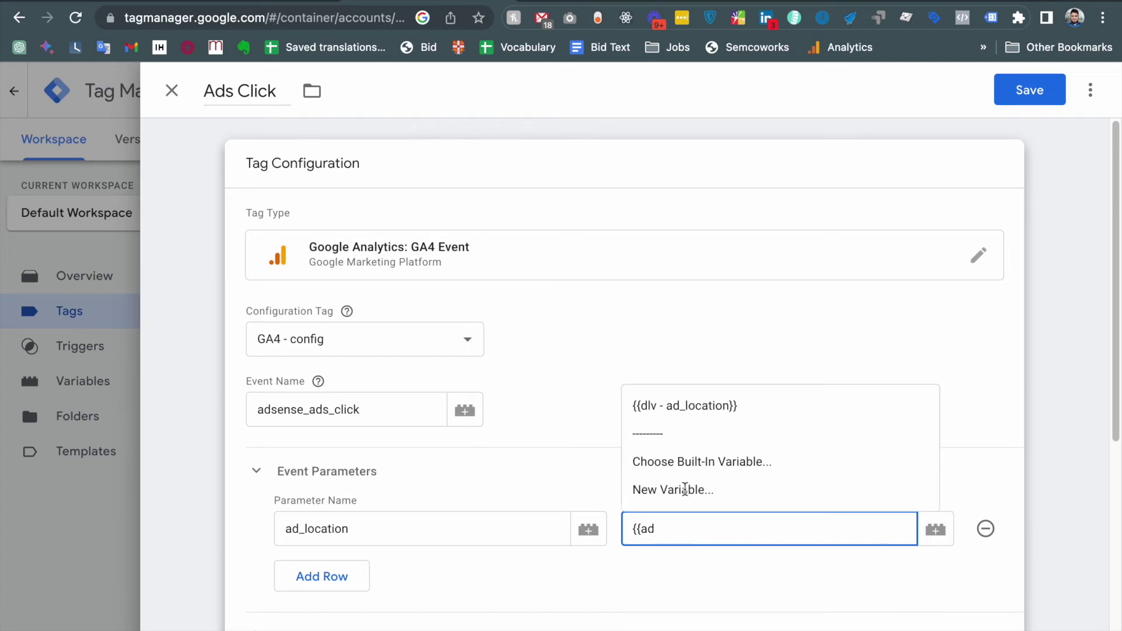
{"action": "left_click", "coordinate": [707, 404]}
Assign "cv - adsense-ads-click" as the Ads Click tag's firing trigger and save the tag
{"action": "left_click", "coordinate": [1022, 91]}
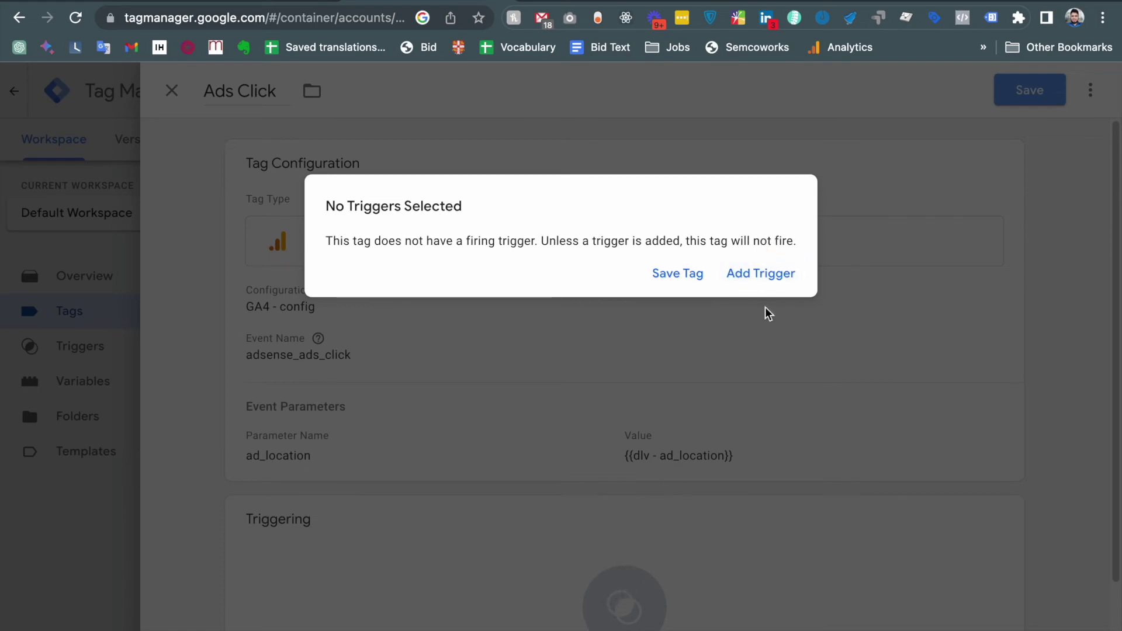
{"action": "left_click", "coordinate": [752, 272]}
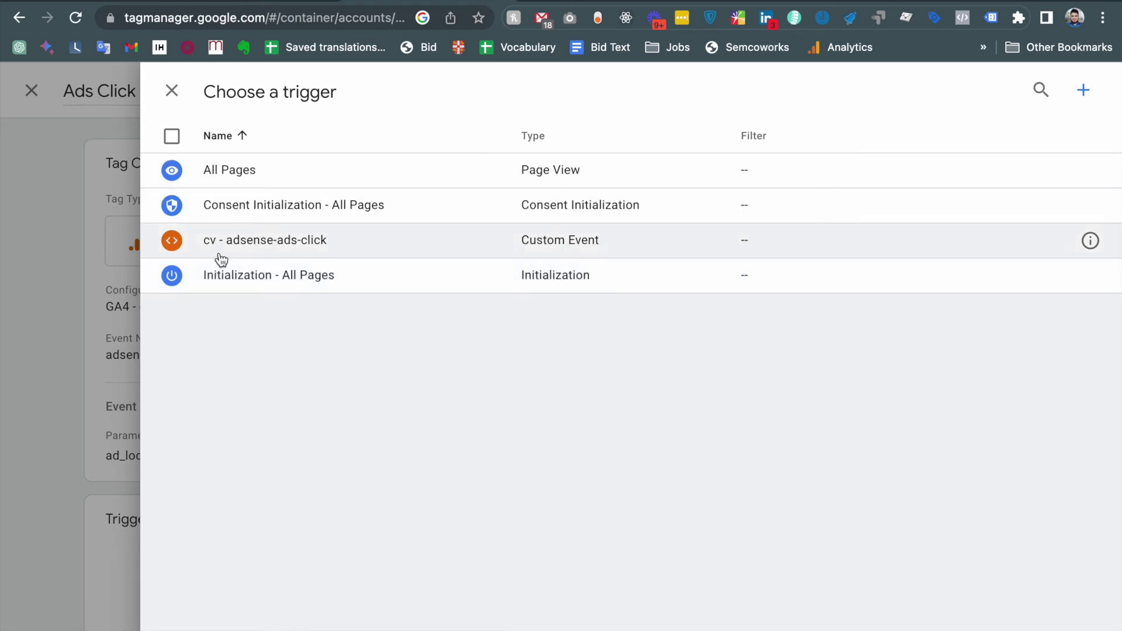
{"action": "left_click", "coordinate": [267, 255]}
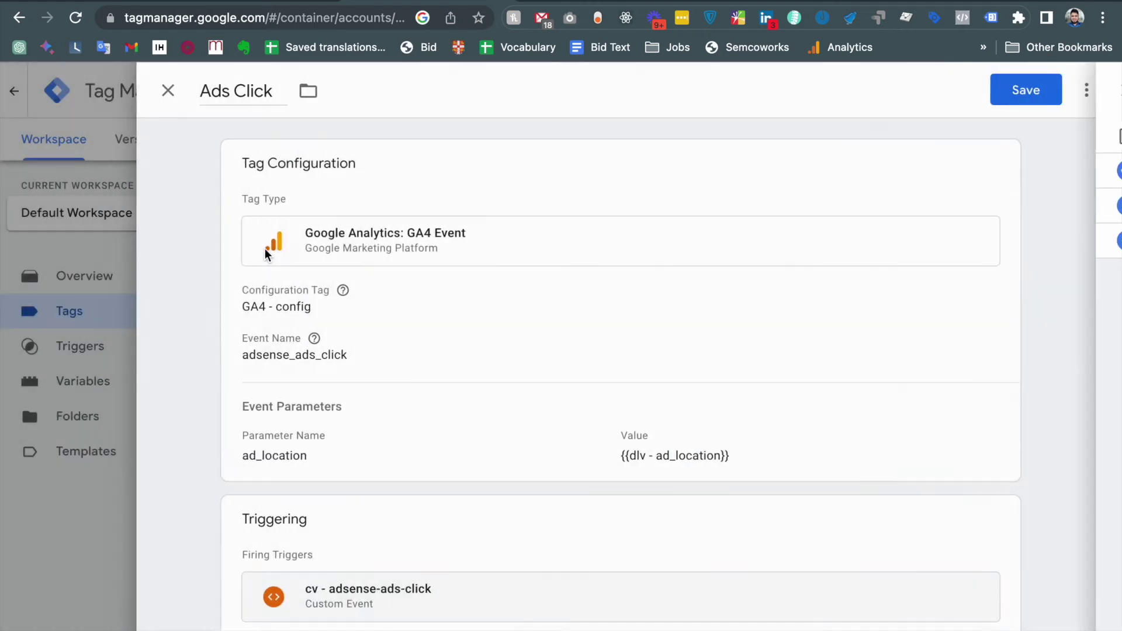
{"action": "left_click", "coordinate": [1015, 94]}
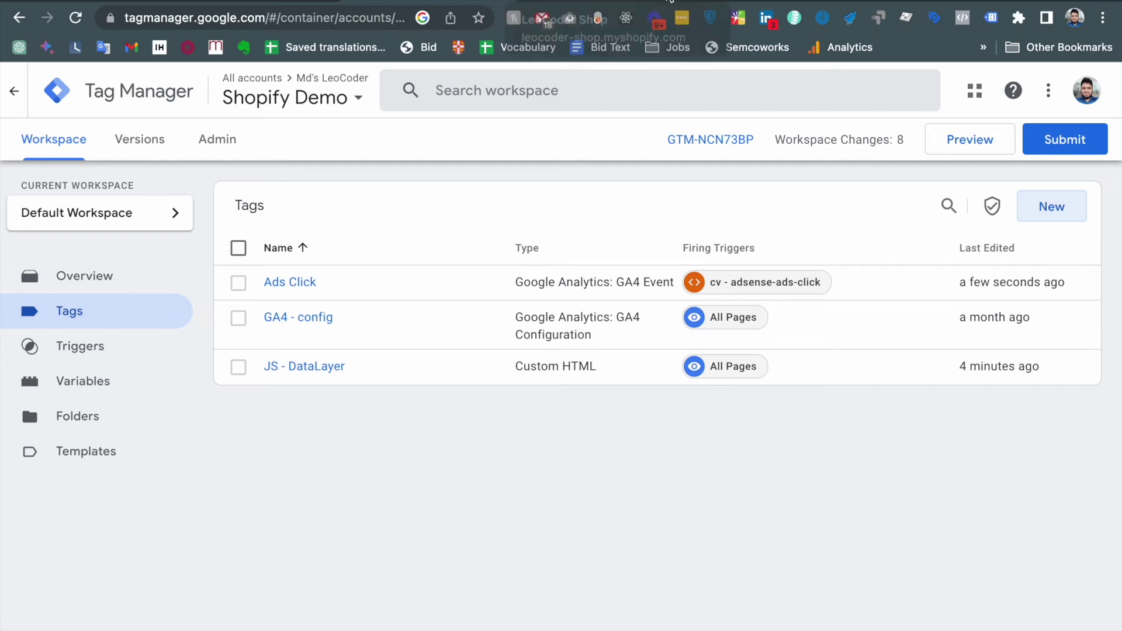
Preview the Shopify Demo container and connect Tag Assistant to the leocoder-shop.myshopify.com storefront
{"action": "left_click", "coordinate": [970, 150]}
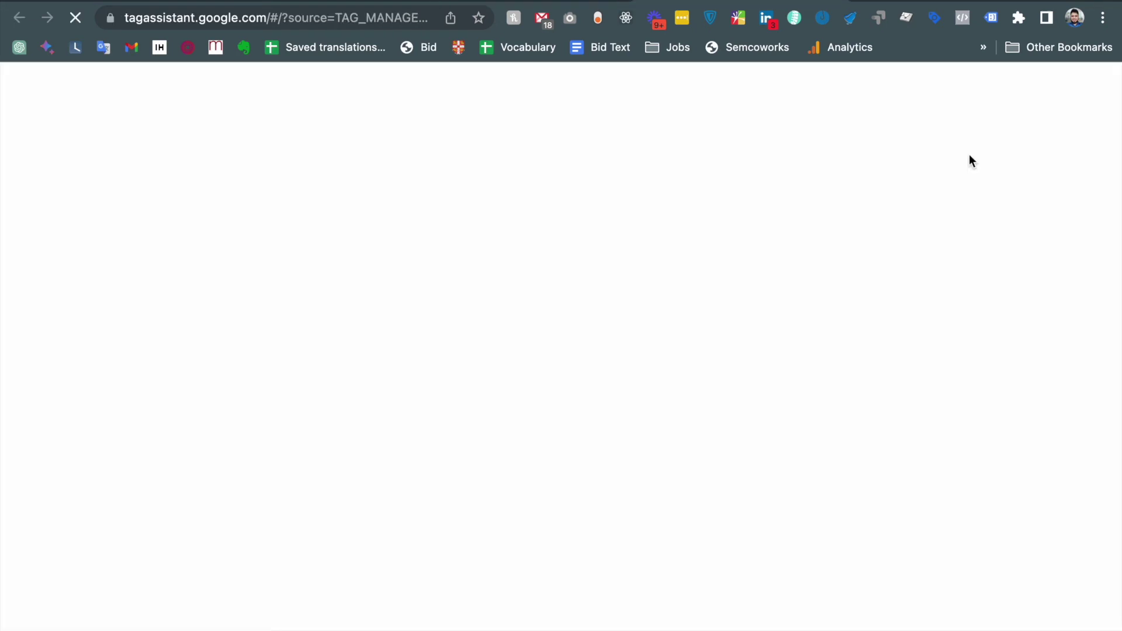
{"action": "left_click", "coordinate": [547, 529]}
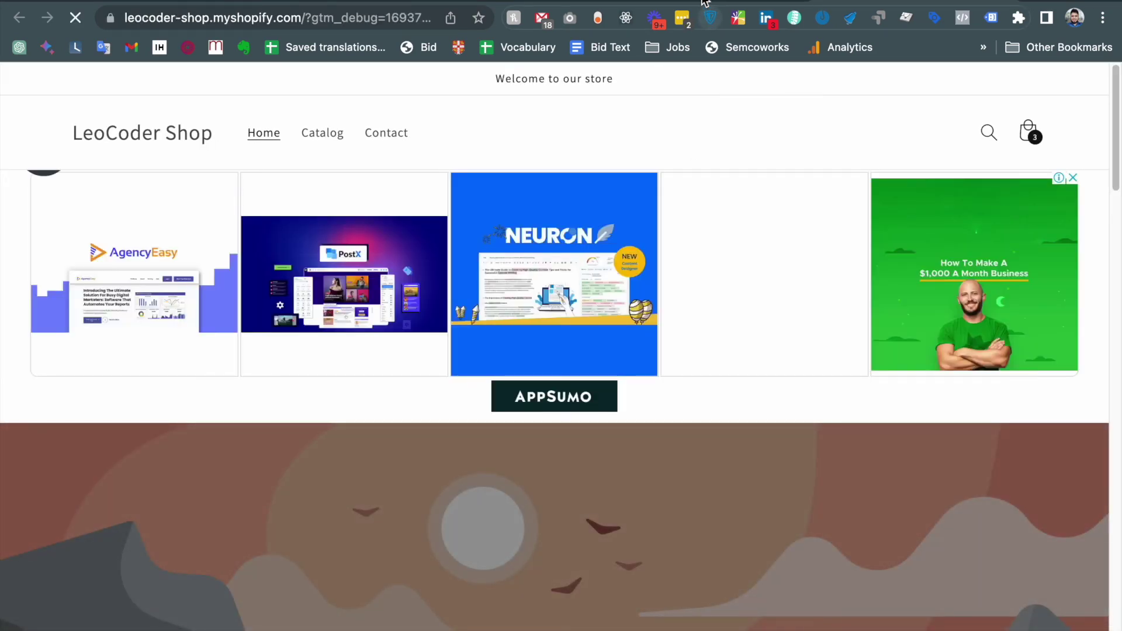
{"action": "left_click", "coordinate": [704, 3]}
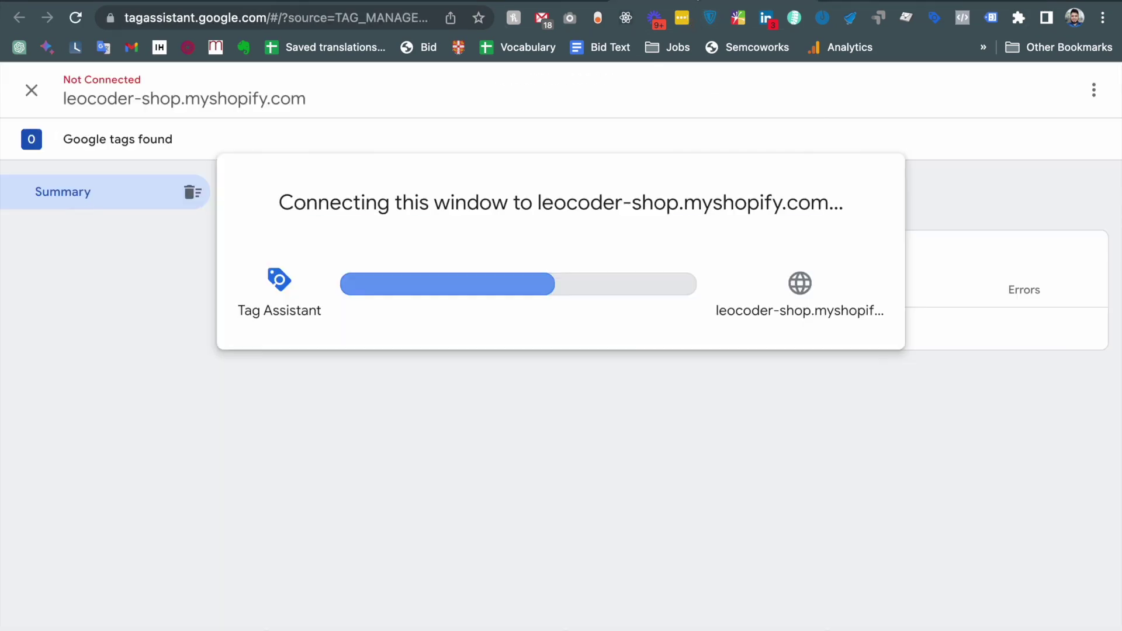
{"action": "left_click", "coordinate": [575, 399]}
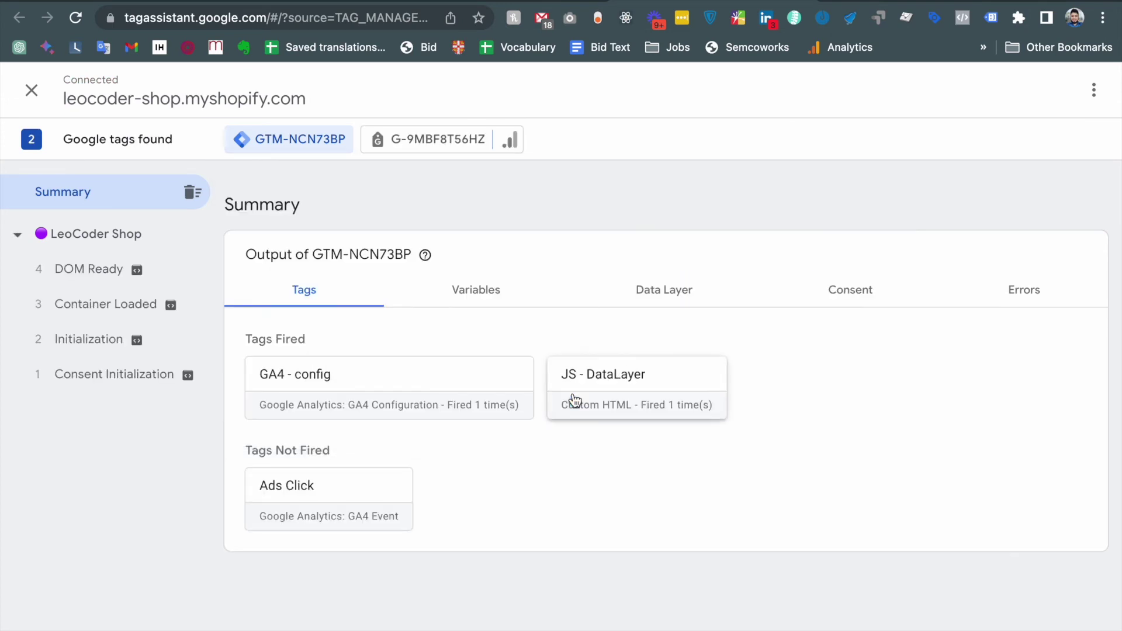
Follow the Neuron ad on the storefront's home page and inspect the resulting adsense_ad_click event in Tag Assistant
{"action": "left_click", "coordinate": [875, 3]}
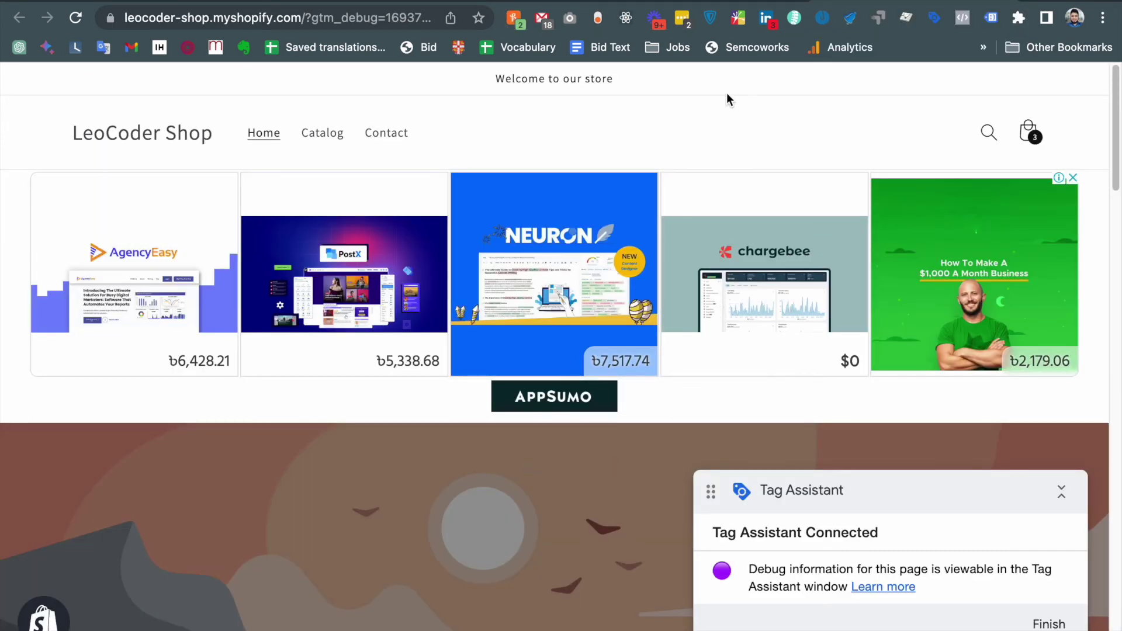
{"action": "key", "text": "super+r"}
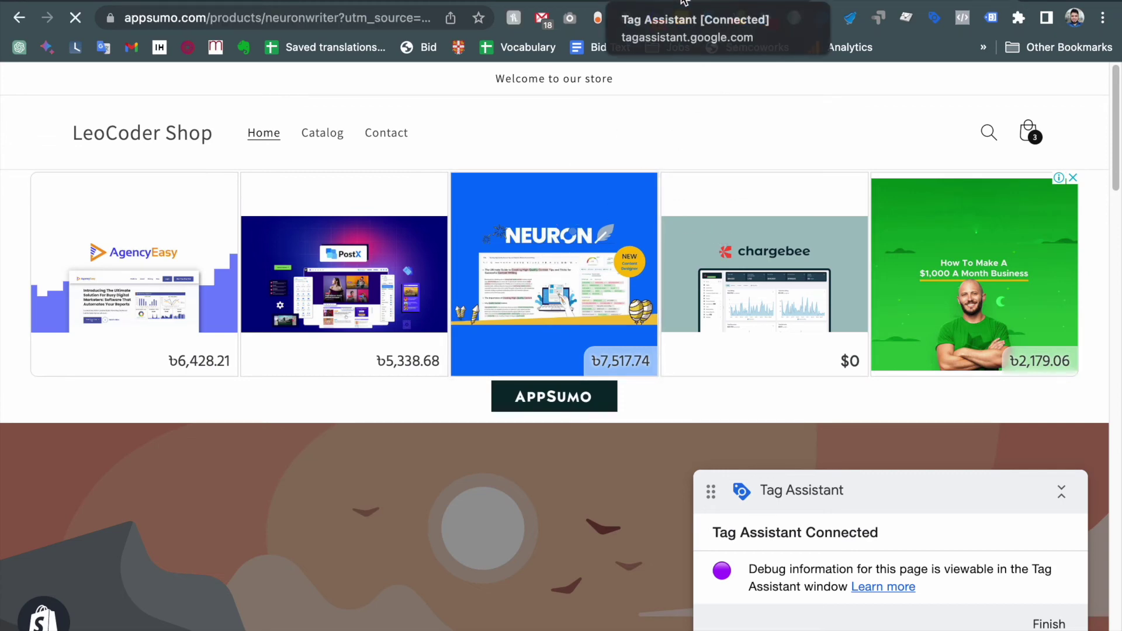
{"action": "left_click", "coordinate": [683, 3]}
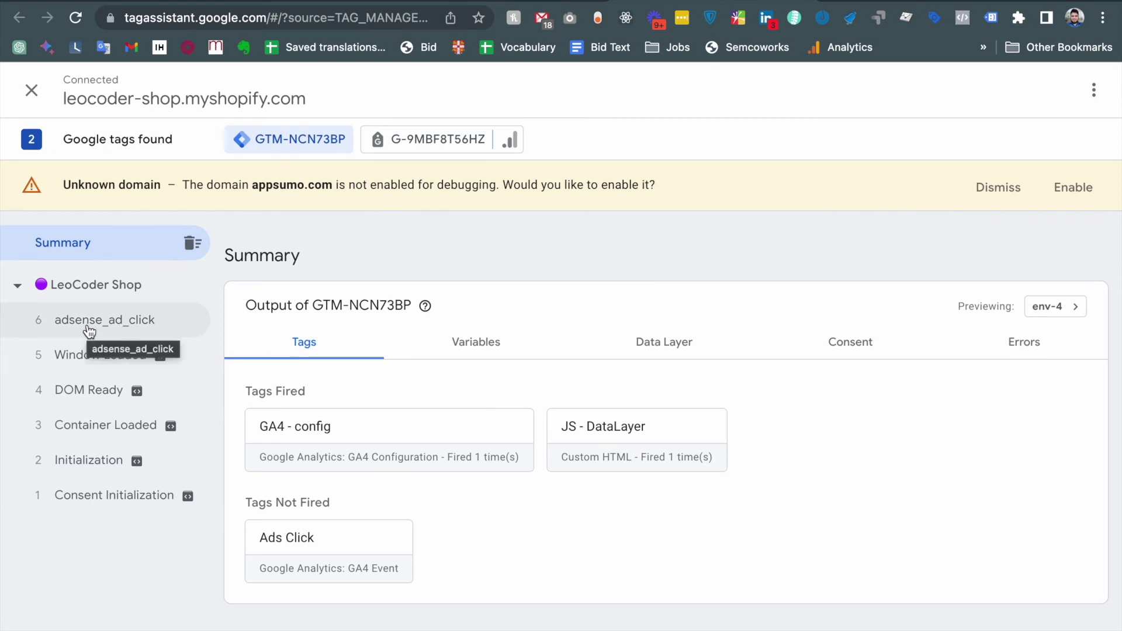
{"action": "left_click", "coordinate": [88, 331]}
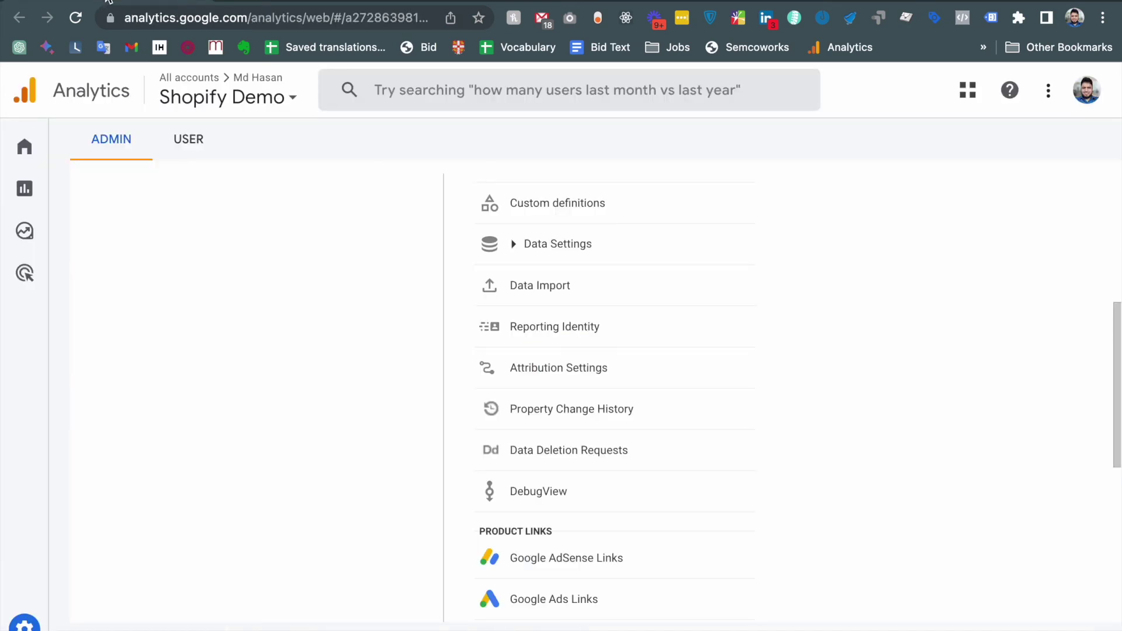
Switch to Google Analytics, open DebugView for the Shopify Demo property and examine the ad_location parameter of the adsense_ads_click event
{"action": "left_click", "coordinate": [109, 2]}
{"action": "left_click", "coordinate": [551, 493]}
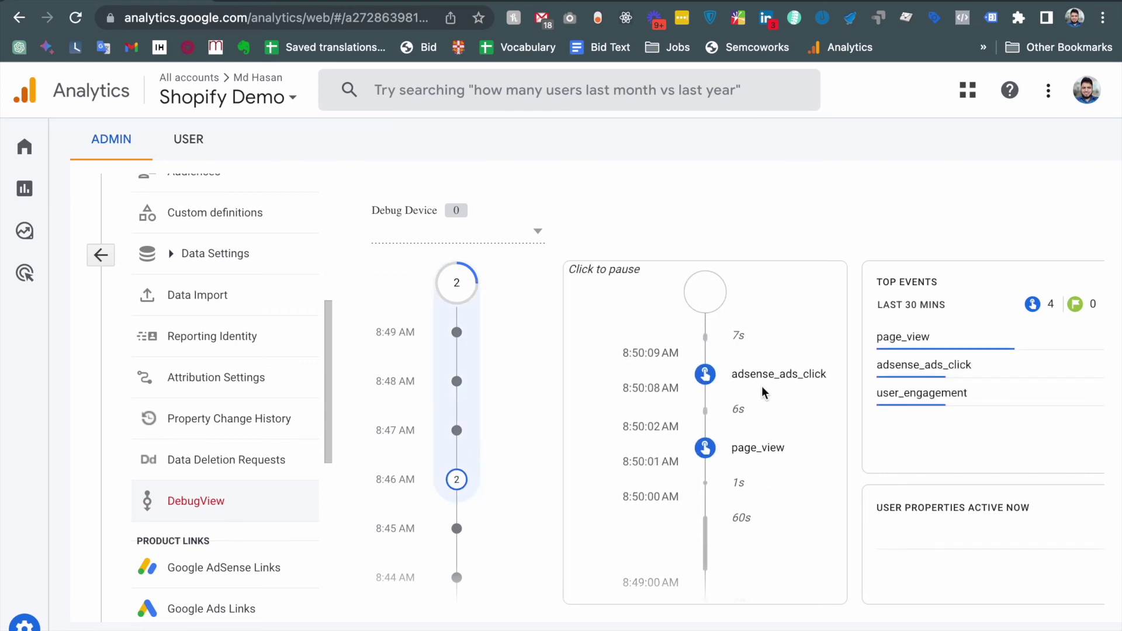
{"action": "left_click", "coordinate": [754, 384]}
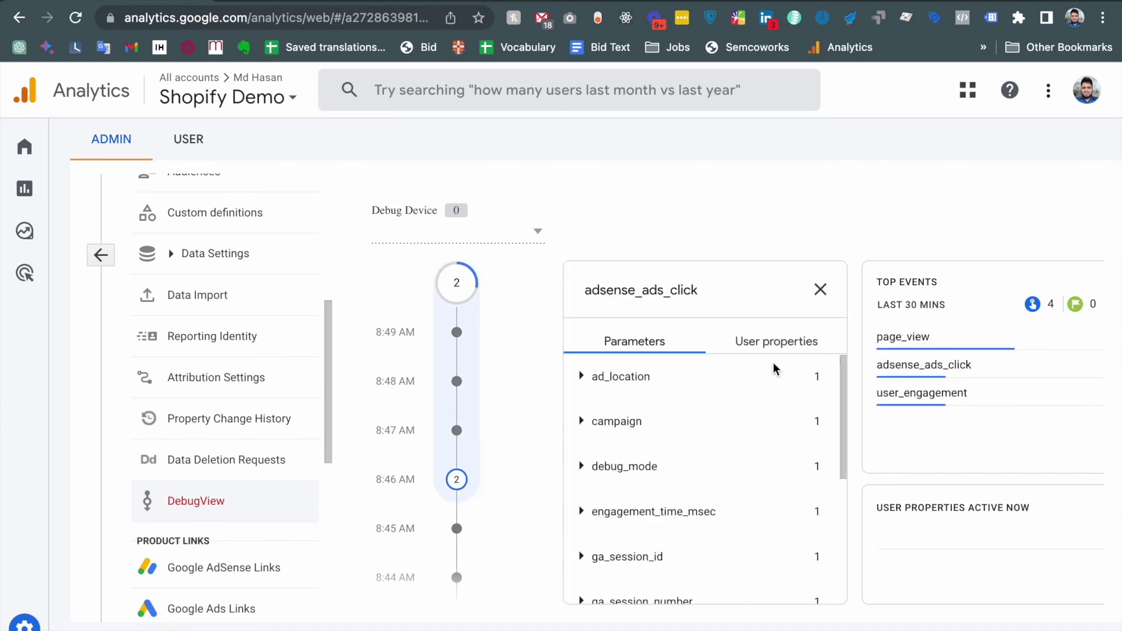
{"action": "scroll", "coordinate": [724, 438], "scroll_direction": "down", "scroll_amount": 2}
{"action": "scroll", "coordinate": [724, 438], "scroll_direction": "up", "scroll_amount": 2}
{"action": "left_click", "coordinate": [581, 375]}
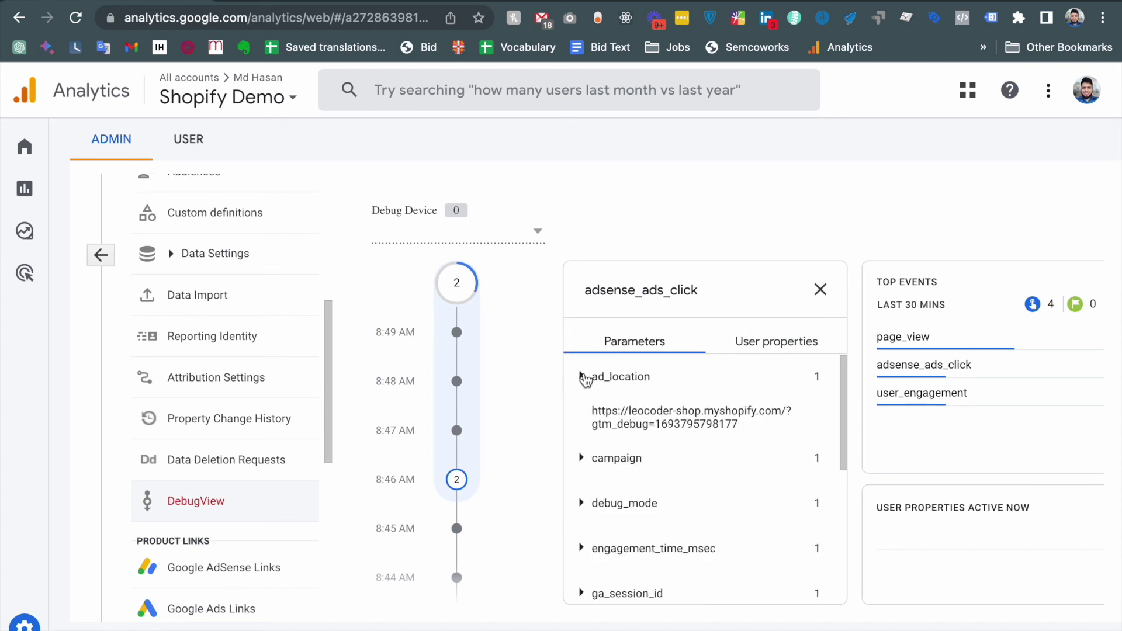
{"action": "left_click_drag", "start_coordinate": [738, 423], "coordinate": [580, 406]}
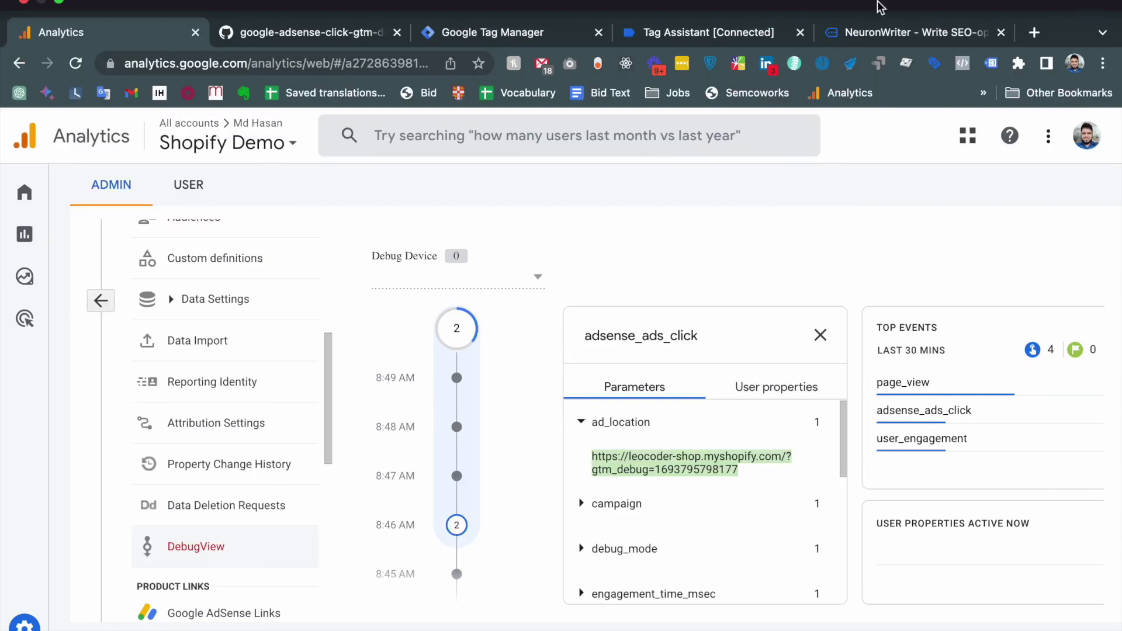
Return to the container's tag list in Tag Manager, then review script.js in the google-adsense-click-gtm-datalayer repository on GitHub
{"action": "left_click", "coordinate": [868, 34]}
{"action": "left_click", "coordinate": [681, 37]}
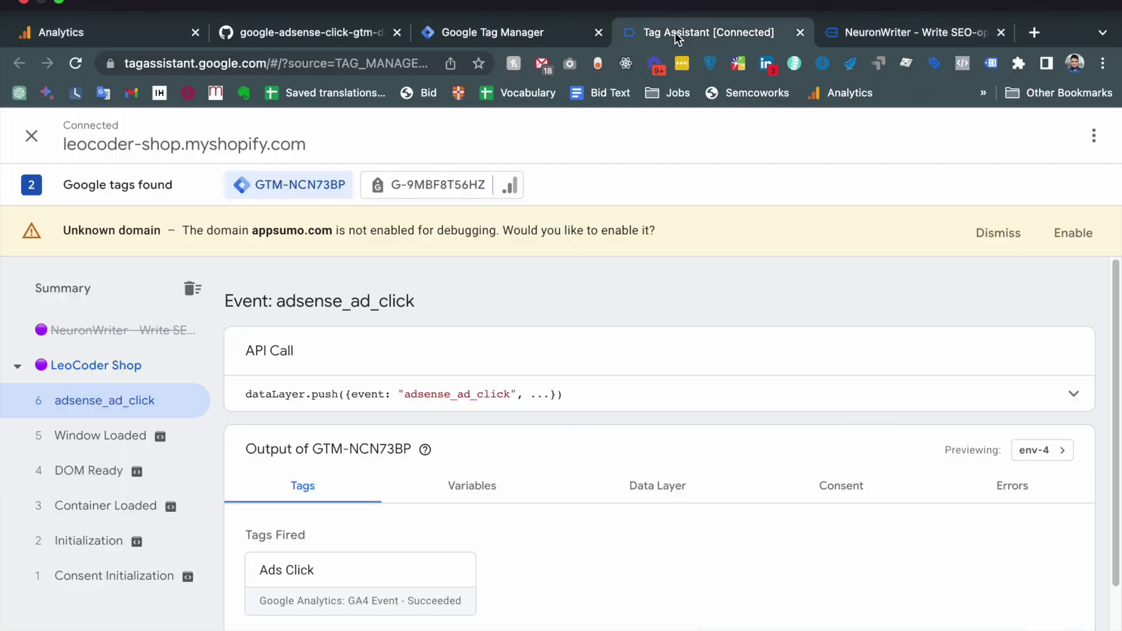
{"action": "left_click", "coordinate": [510, 33]}
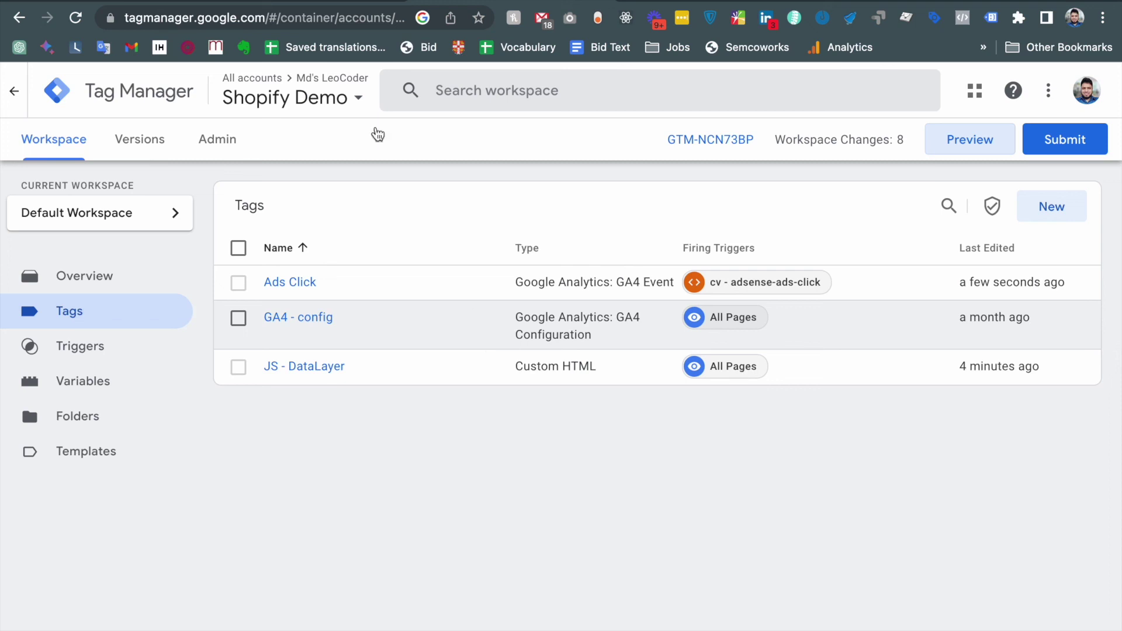
{"action": "key", "text": "ctrl+Tab"}
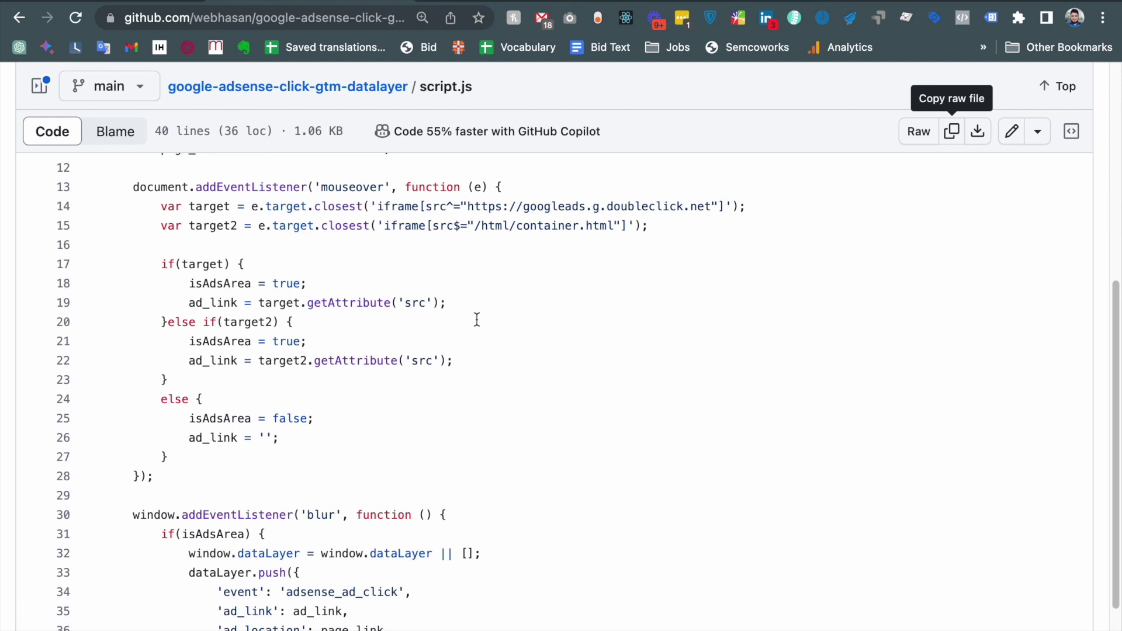
{"action": "scroll", "coordinate": [477, 319], "scroll_direction": "down", "scroll_amount": 2}
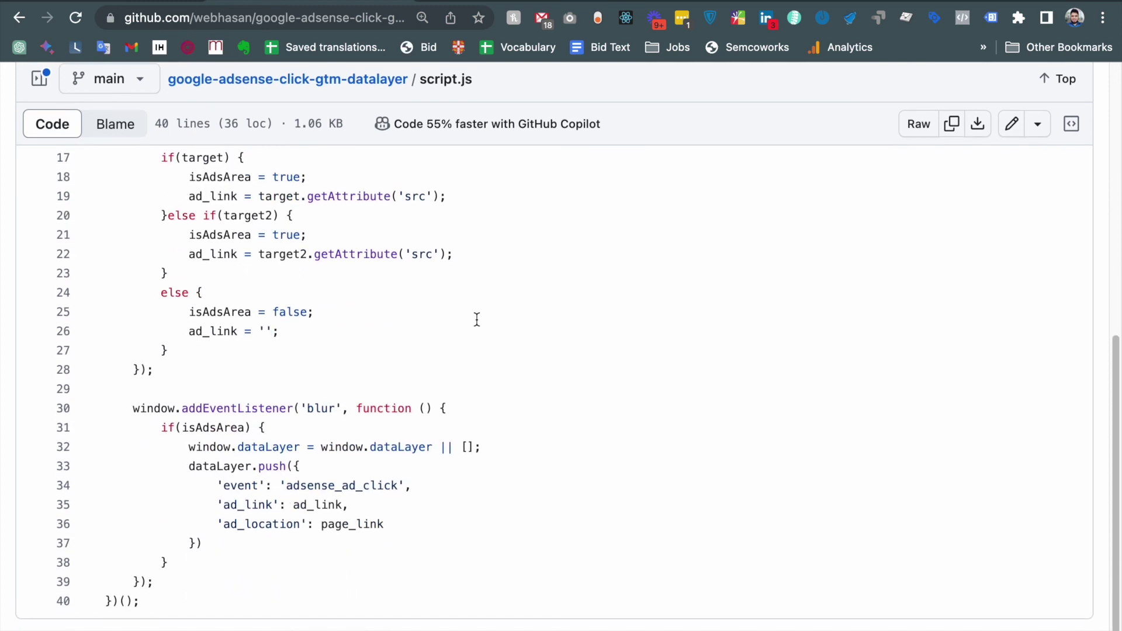
{"action": "scroll", "coordinate": [477, 319], "scroll_direction": "up", "scroll_amount": 8}
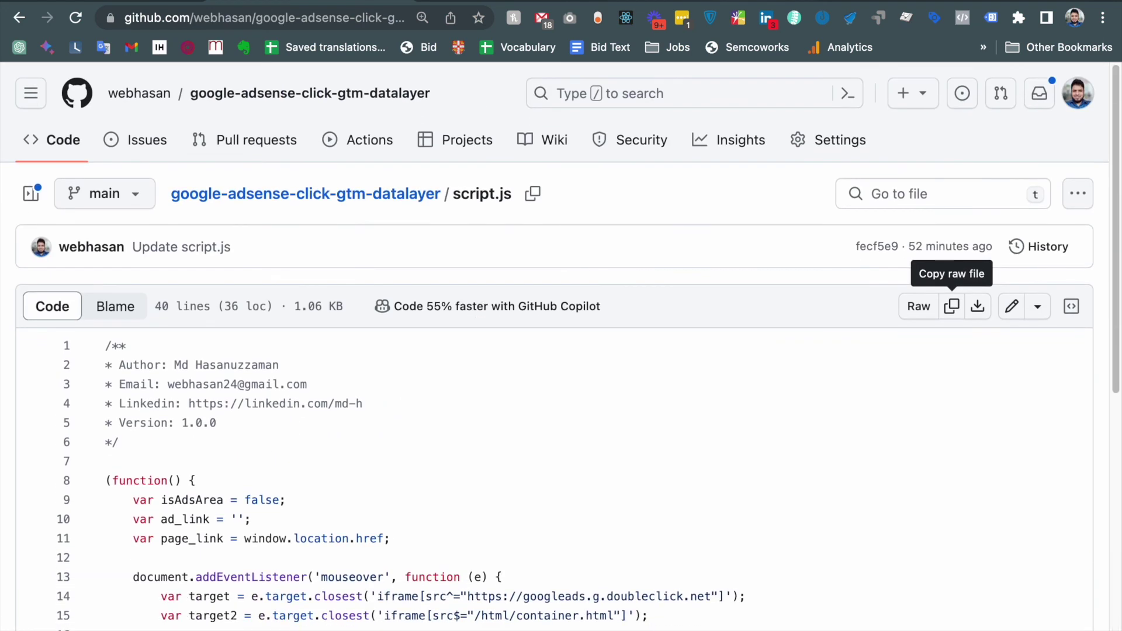